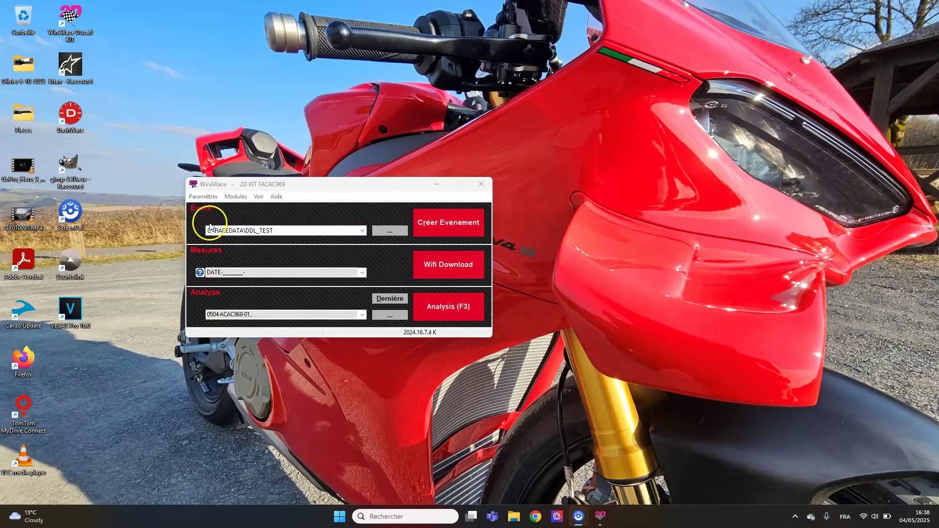
- Review the system options and advanced Stick Logger settings, closing without saving
click(232, 186)
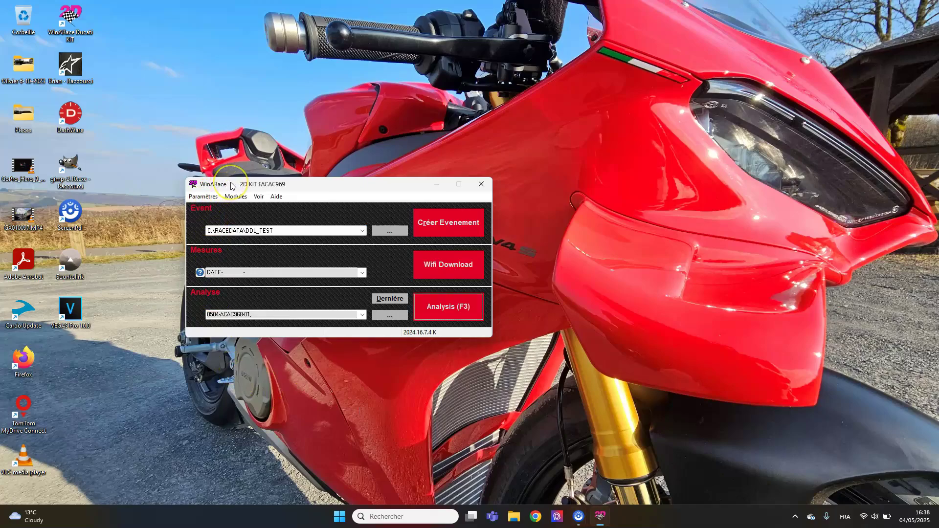
click(203, 197)
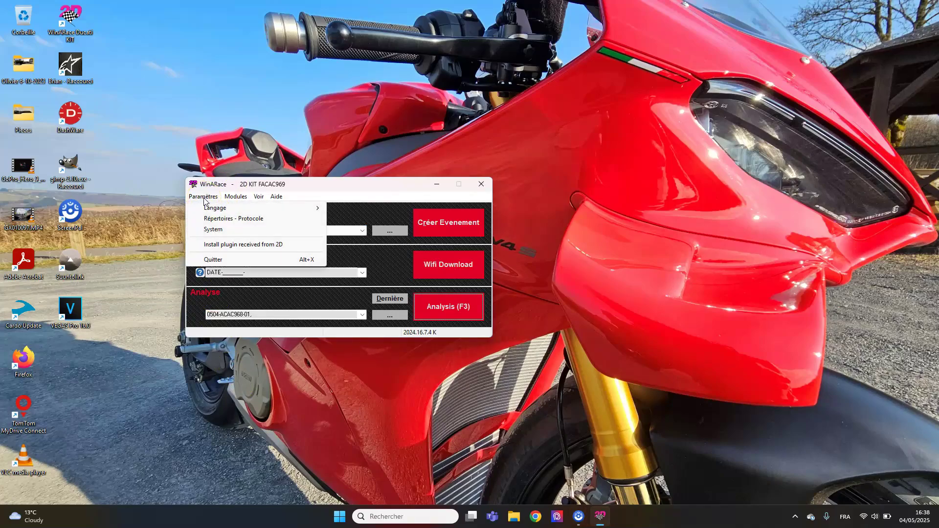
click(210, 229)
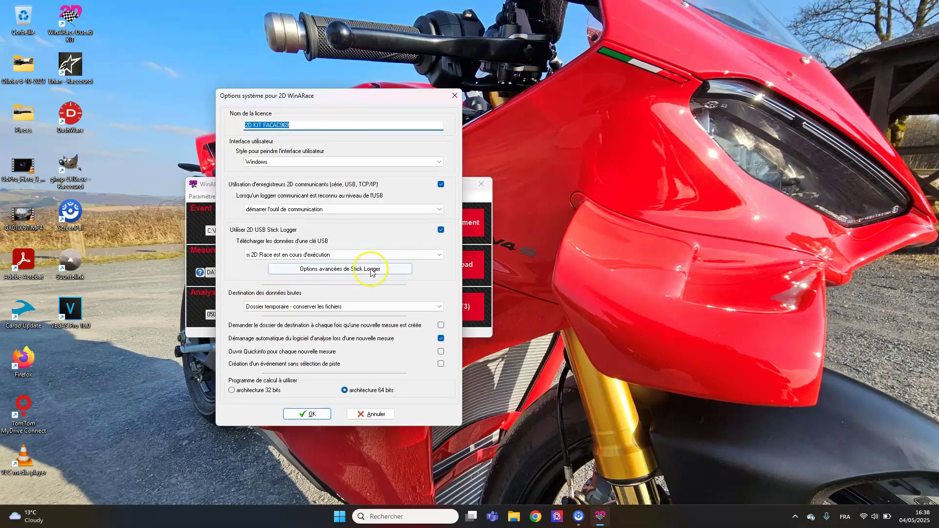
click(319, 271)
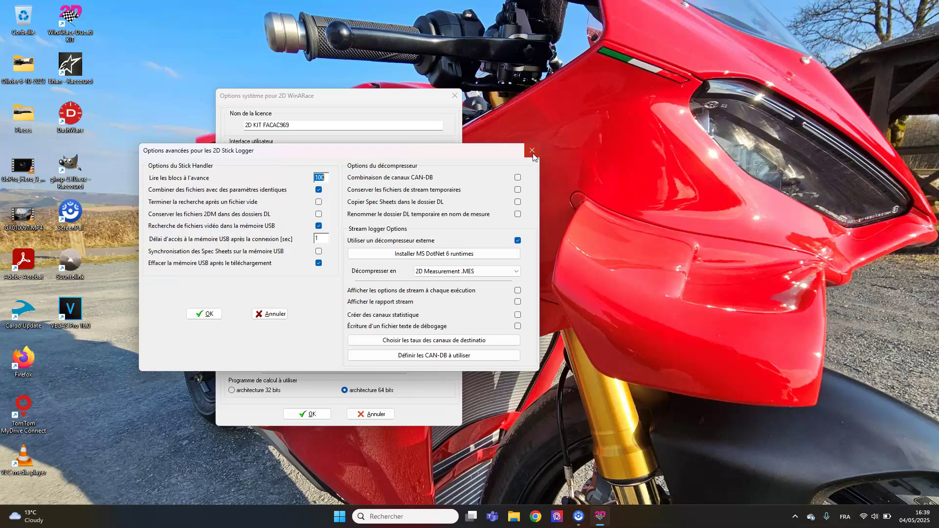
click(530, 150)
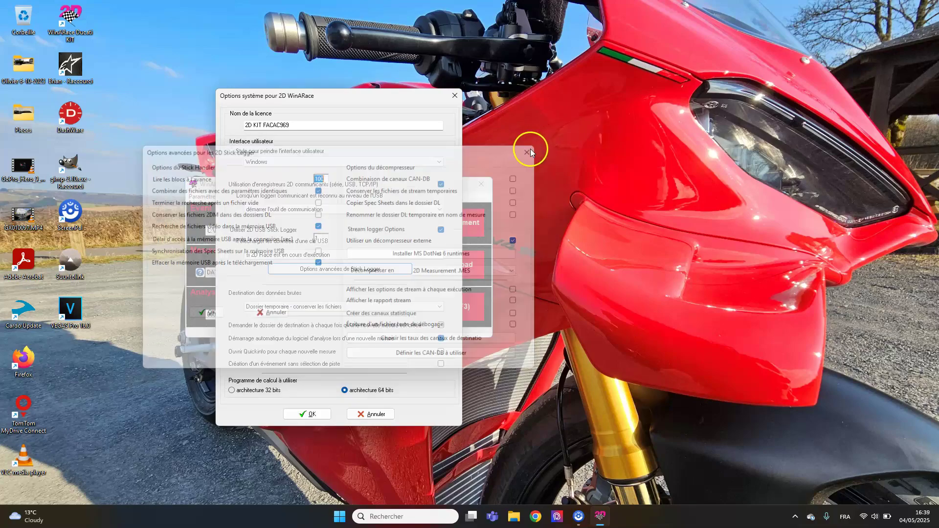
click(376, 414)
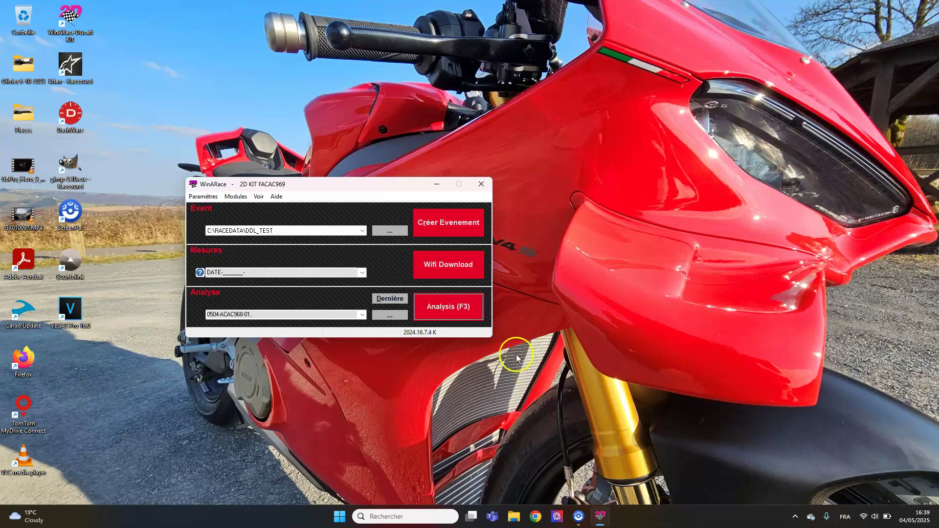
- Launch the Wi-Fi download tool and connect to the bike's logger
click(453, 263)
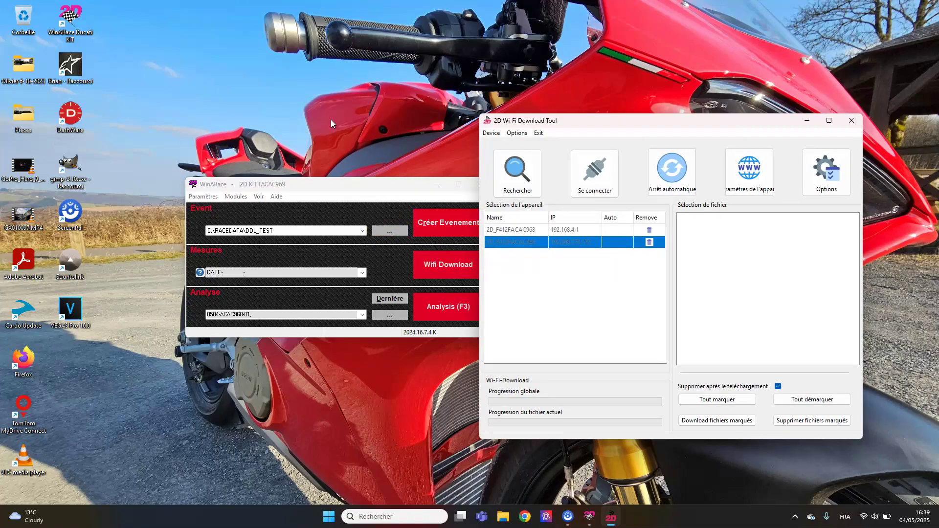
click(226, 108)
click(595, 188)
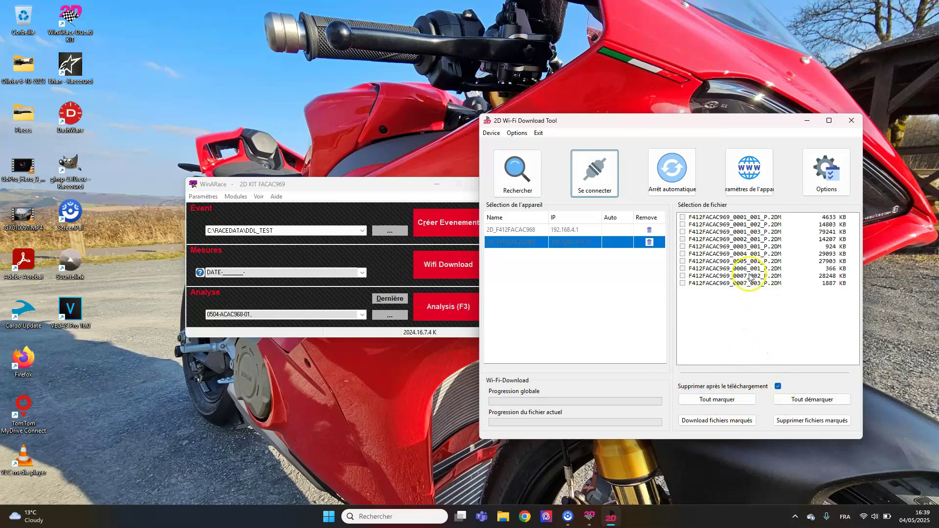
- Mark only the 0007_002 ride file and download it
click(711, 405)
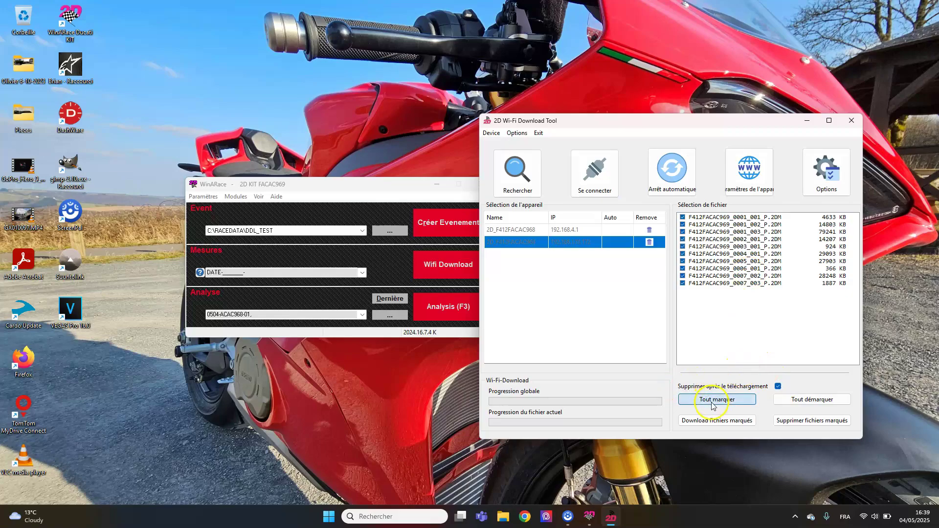
click(817, 407)
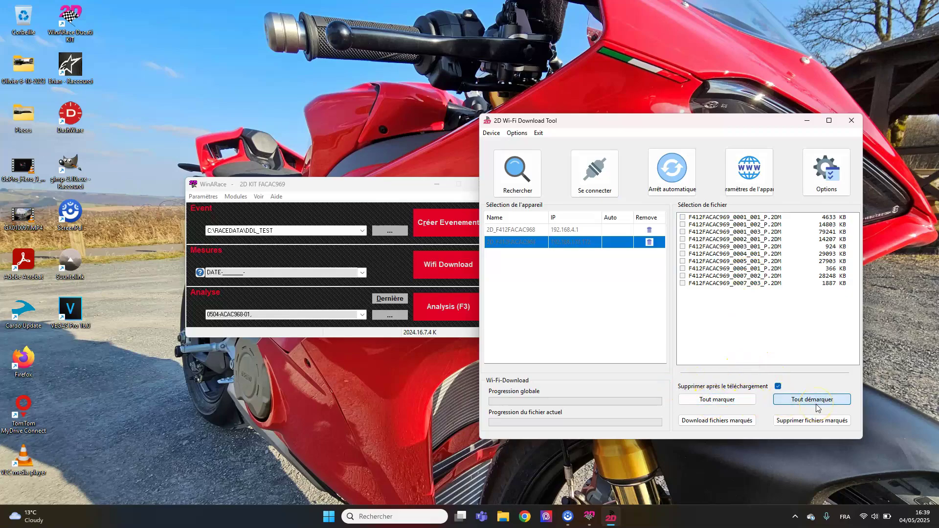
click(683, 276)
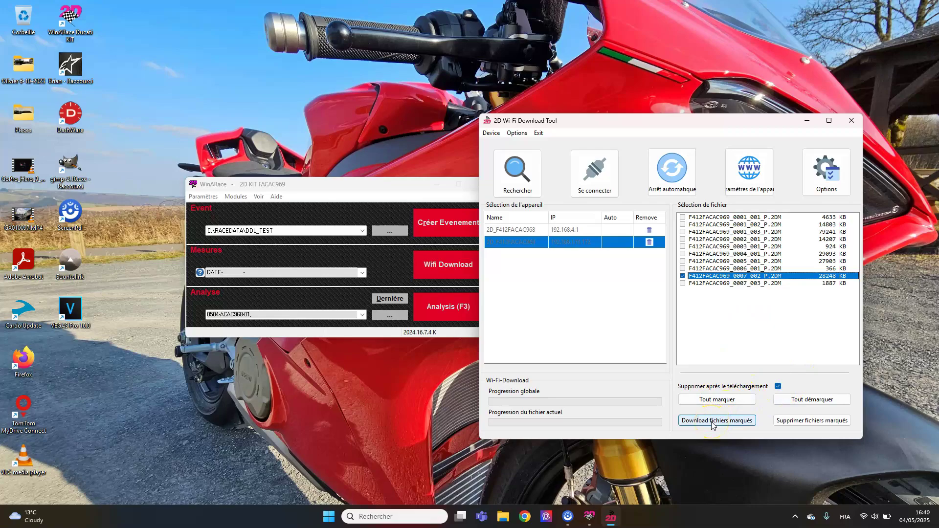
click(814, 421)
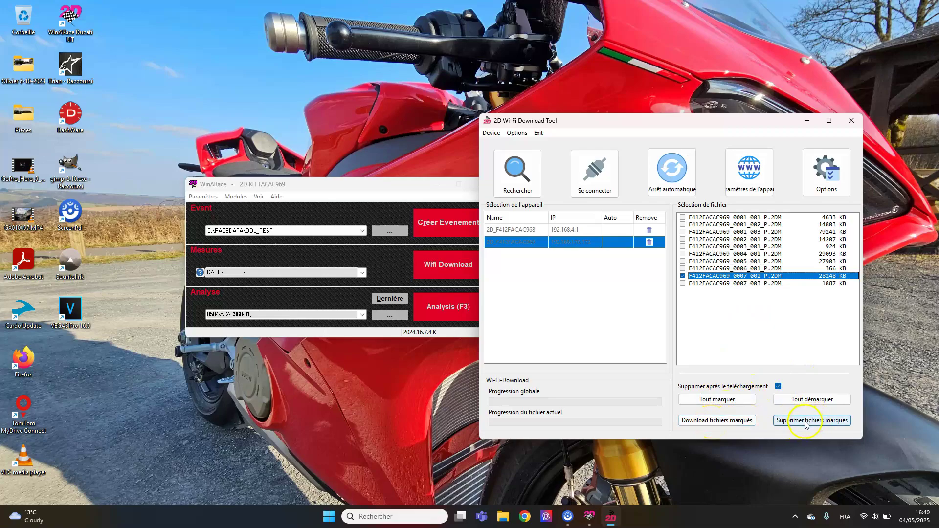
click(719, 420)
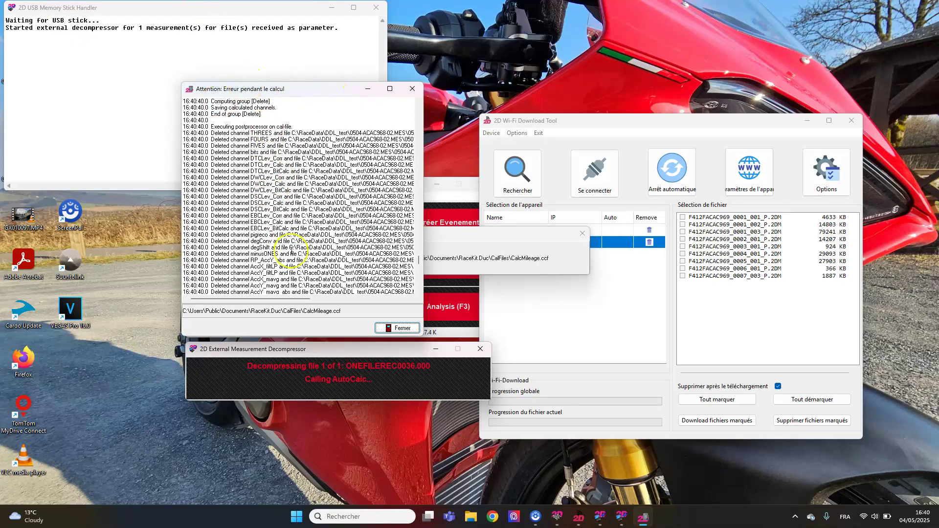
- Dismiss the calculation error report once the 0007_002 download finishes
click(389, 328)
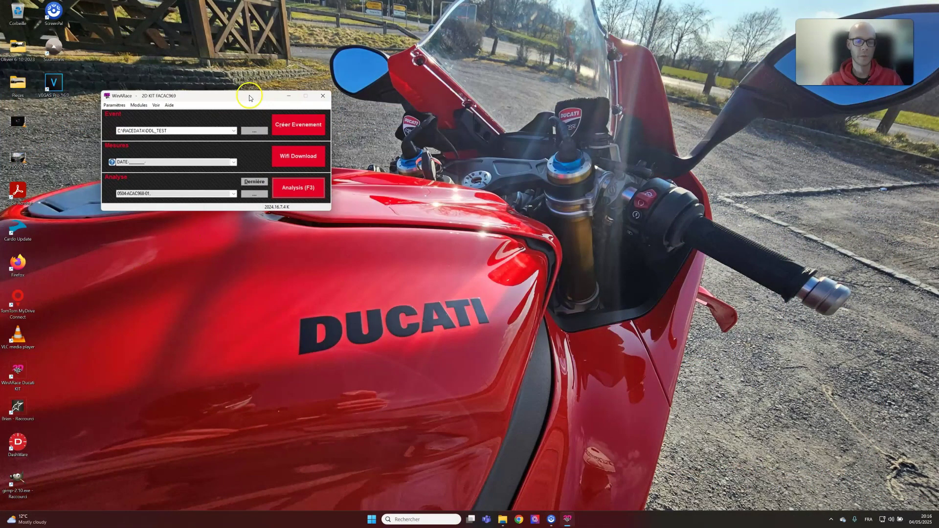
drag(232, 82, 245, 95)
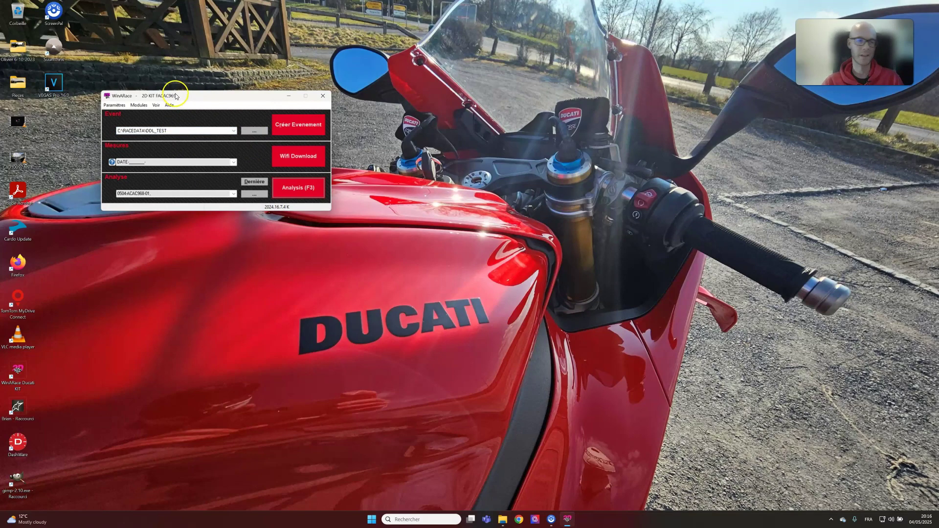
drag(175, 96, 174, 91)
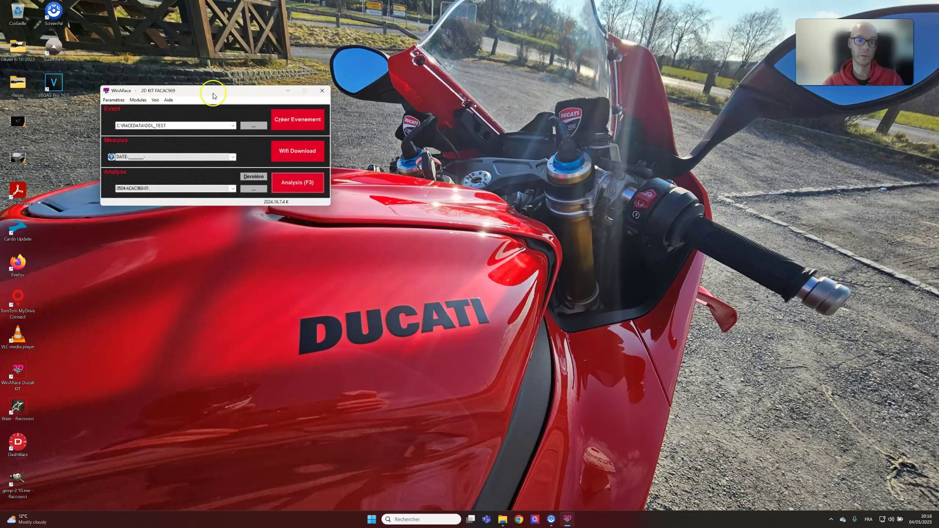
drag(206, 95, 202, 100)
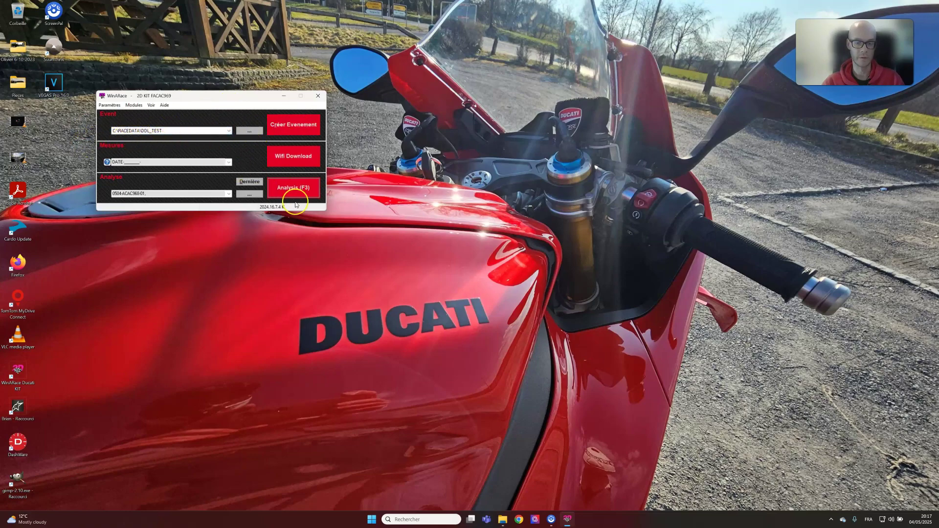
right_click(508, 522)
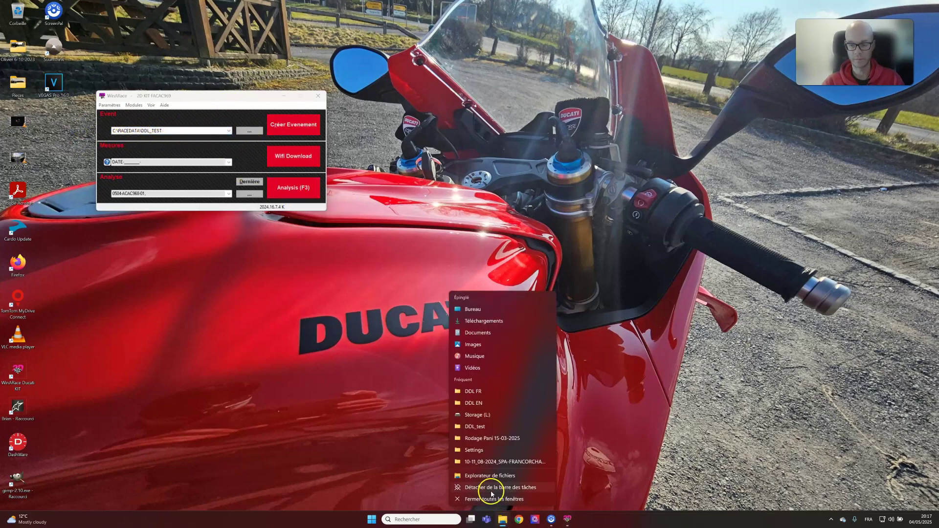
click(495, 306)
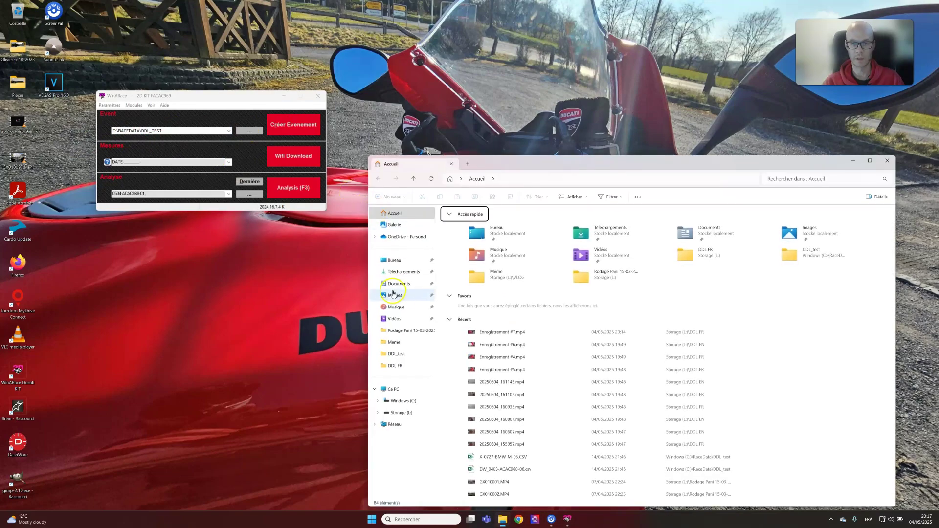
click(410, 404)
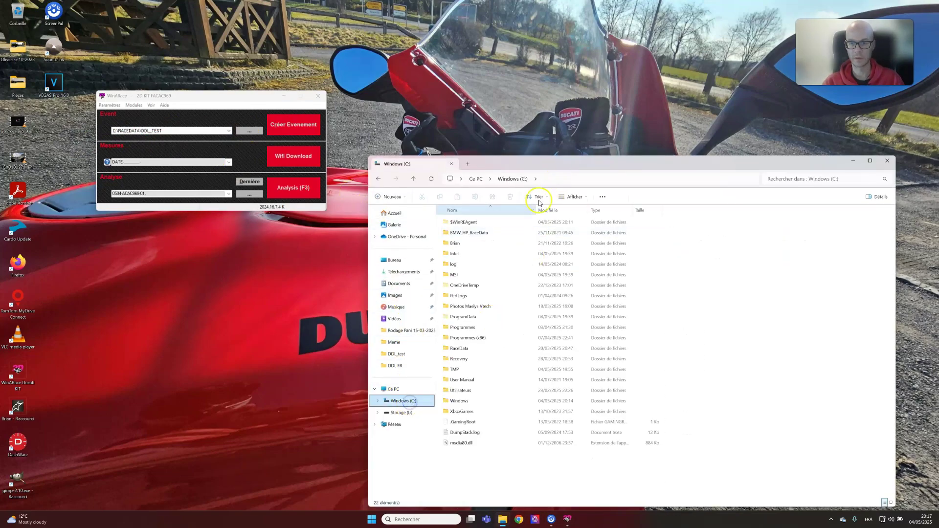
click(465, 351)
double_click(465, 351)
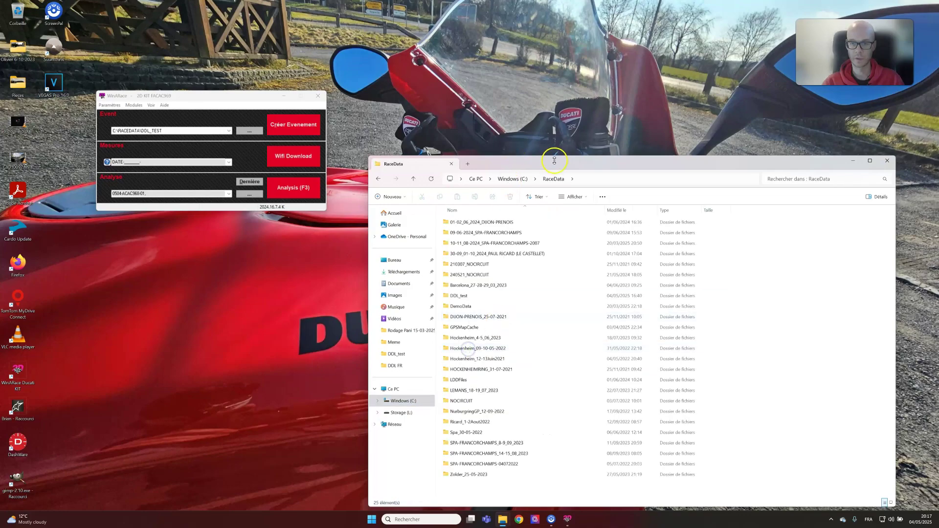
drag(557, 164, 535, 123)
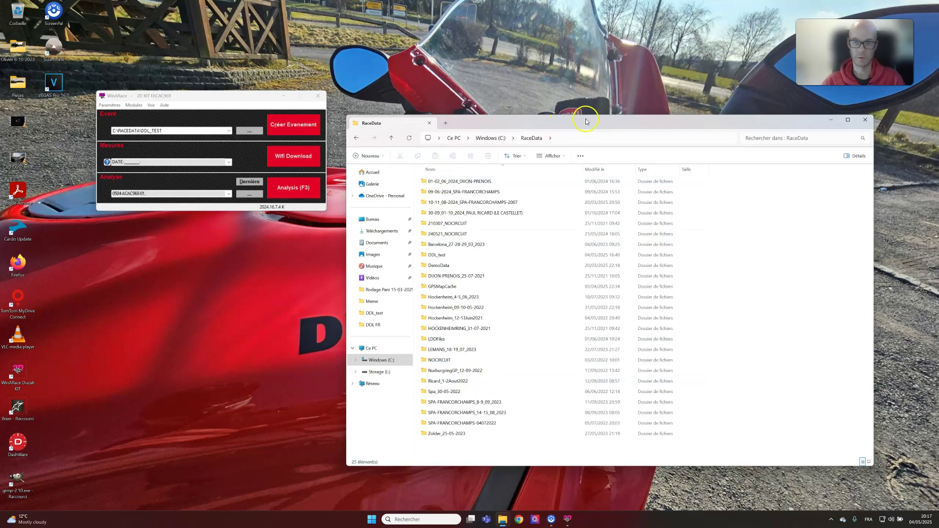
click(865, 120)
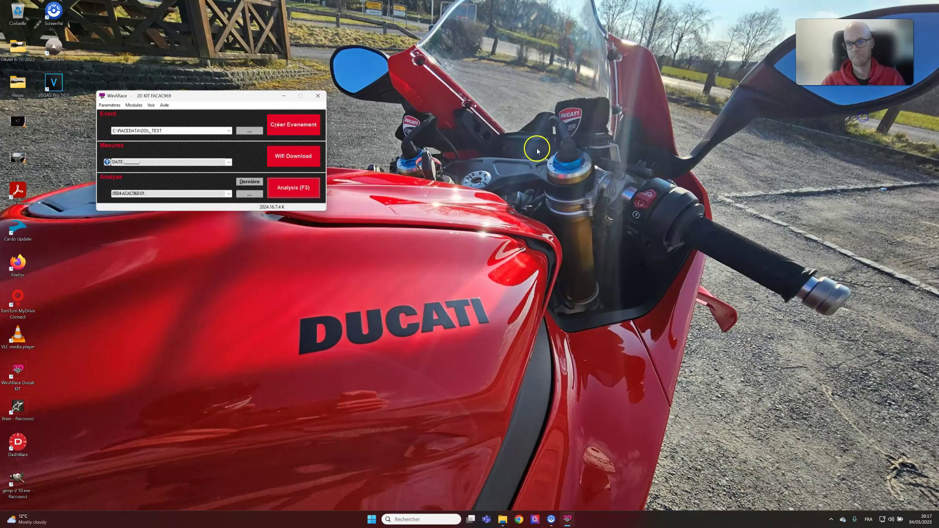
- Start a new event set to a closed circuit with tracks shown
click(293, 126)
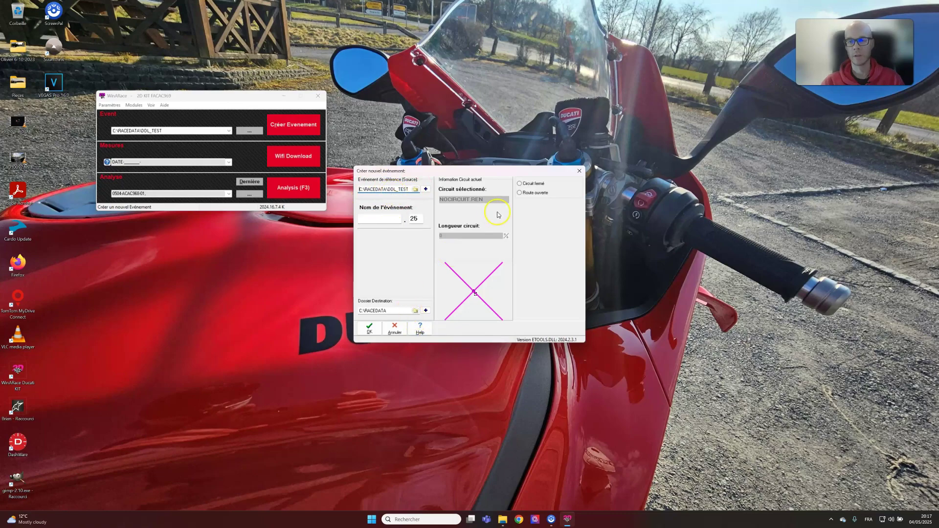
click(519, 184)
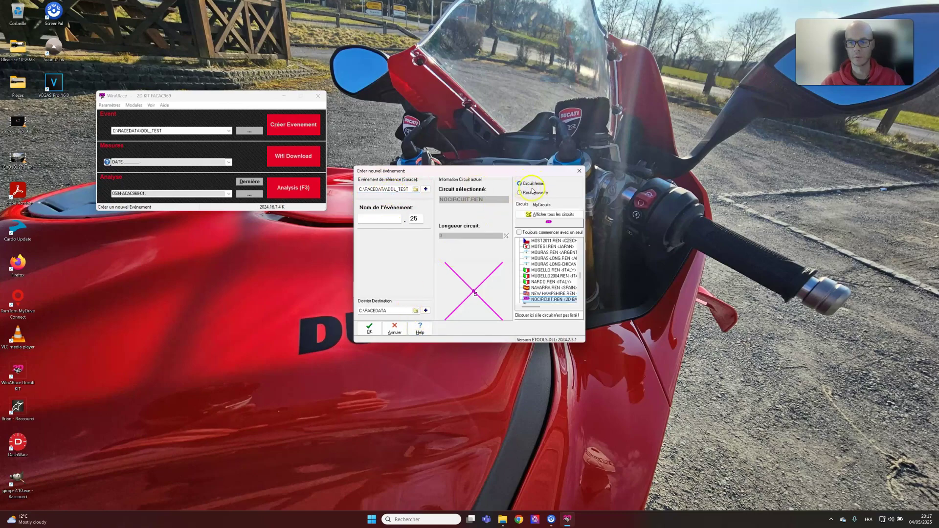
drag(507, 174, 513, 149)
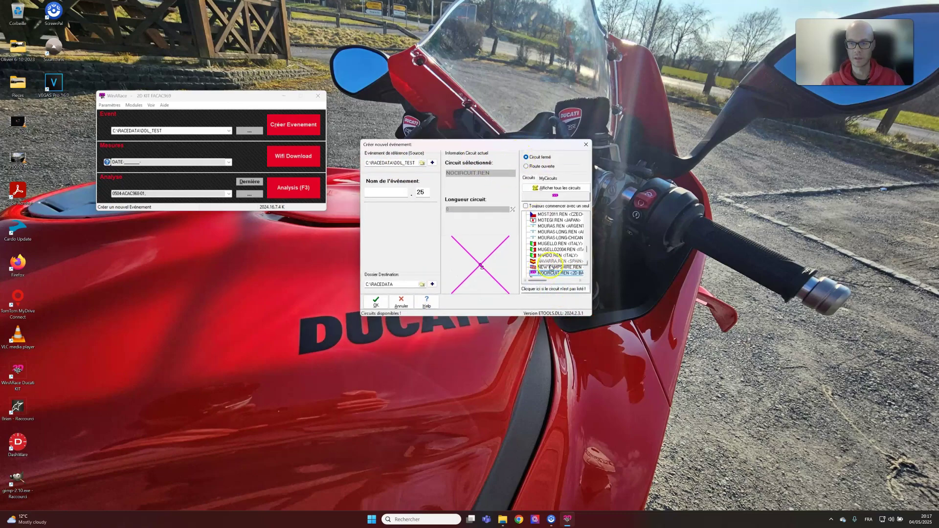
- Pick SPA-FRANCORCHAMPS-2007 from the circuit list after trying the other Spa entries
scroll(562, 255, down, 12)
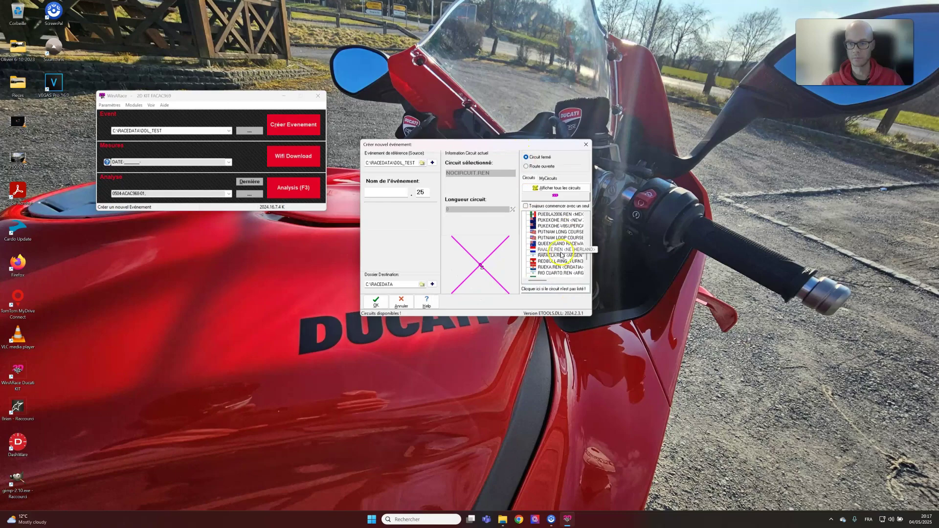
scroll(570, 249, down, 8)
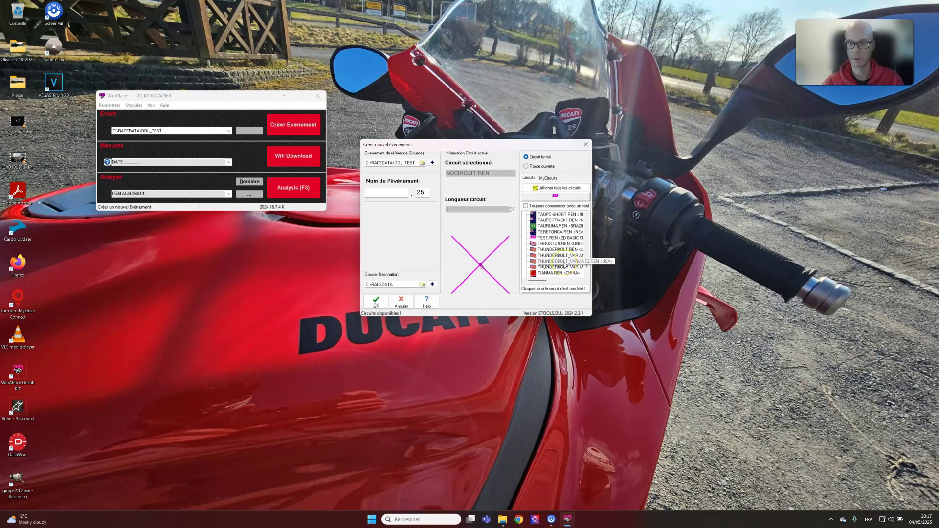
scroll(565, 266, up, 1)
scroll(555, 269, down, 7)
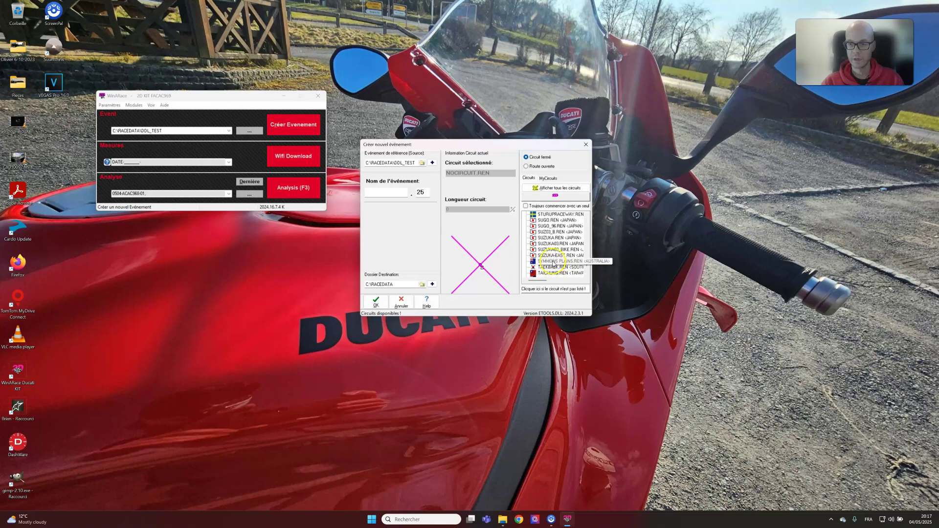
scroll(554, 260, up, 7)
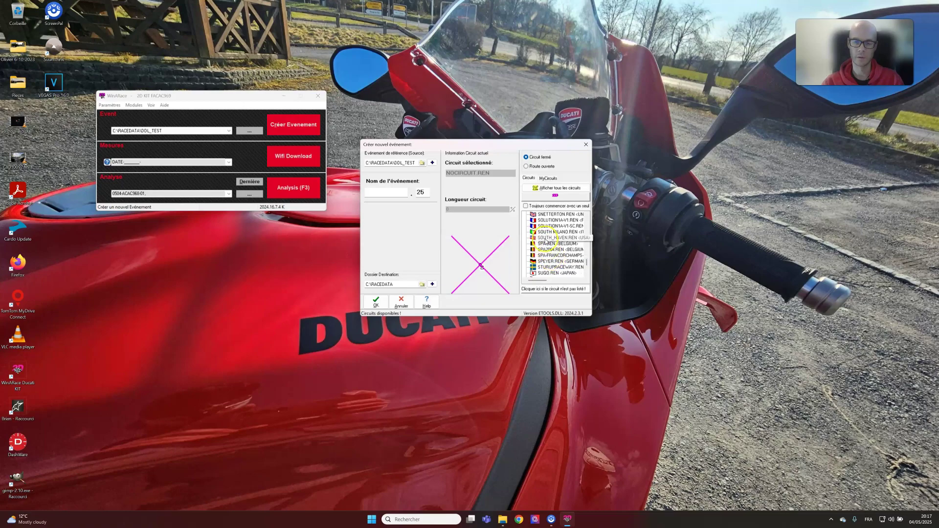
click(550, 245)
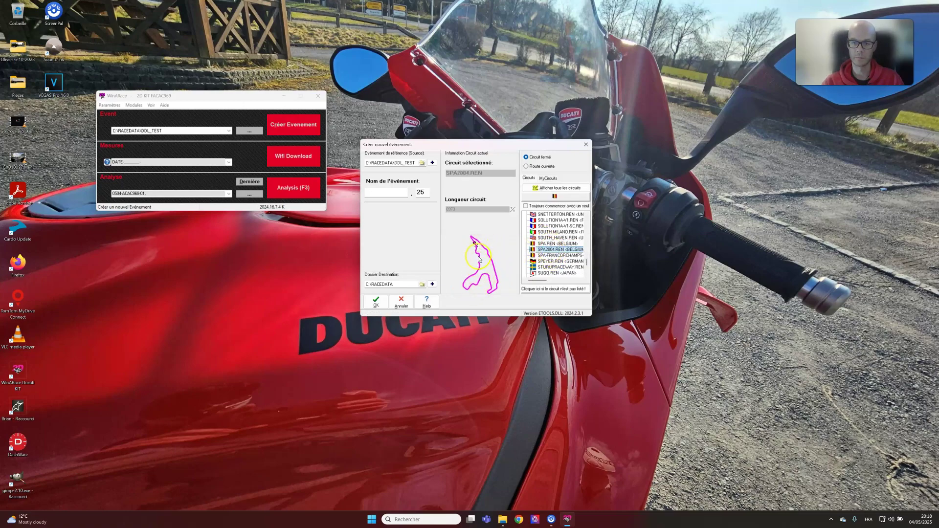
click(553, 256)
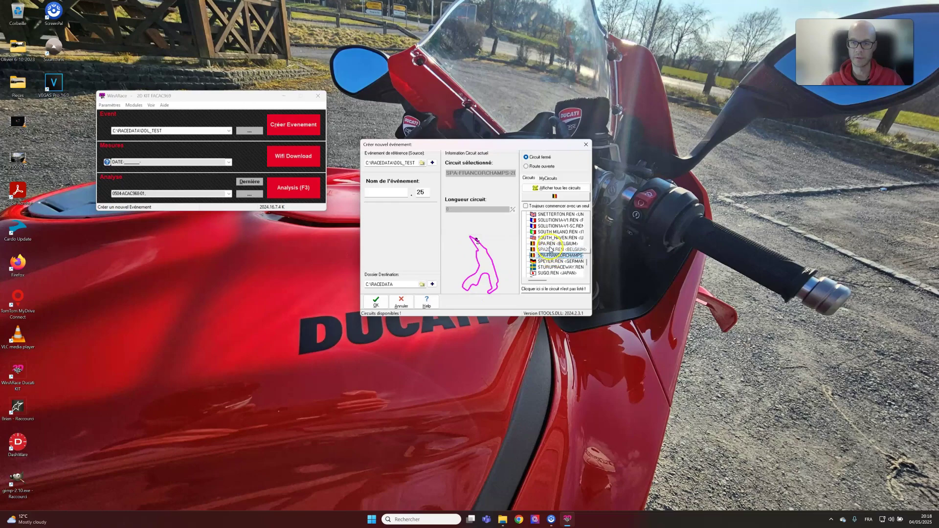
click(551, 250)
click(553, 255)
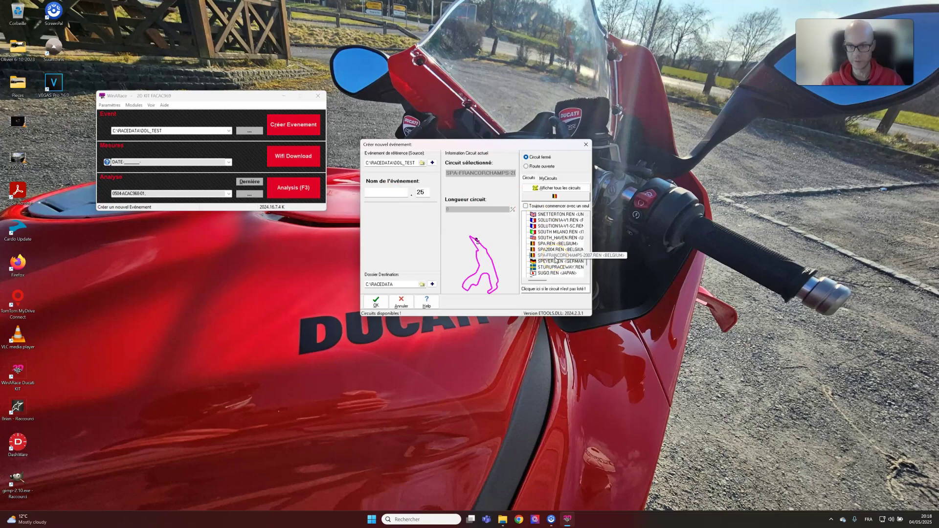
- Check the reference event's source path, then call up Explorer's taskbar menu
click(416, 163)
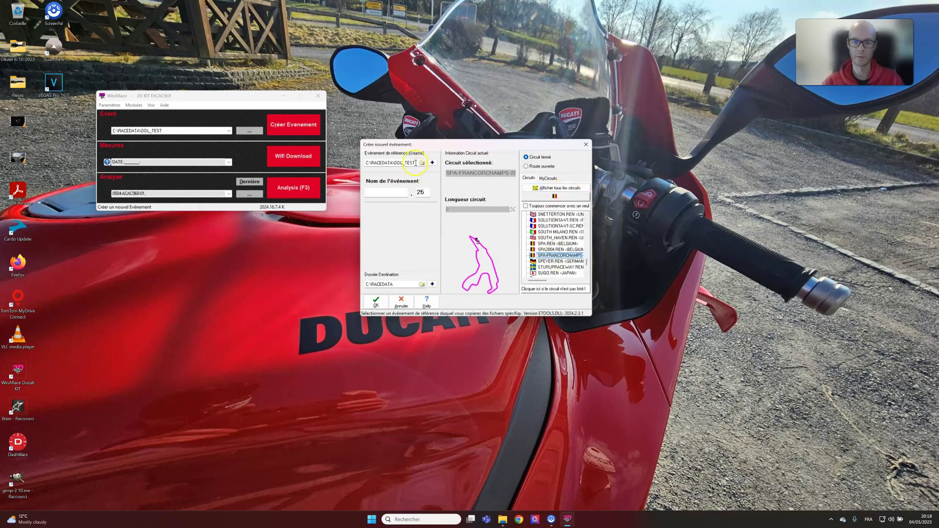
drag(514, 144, 515, 125)
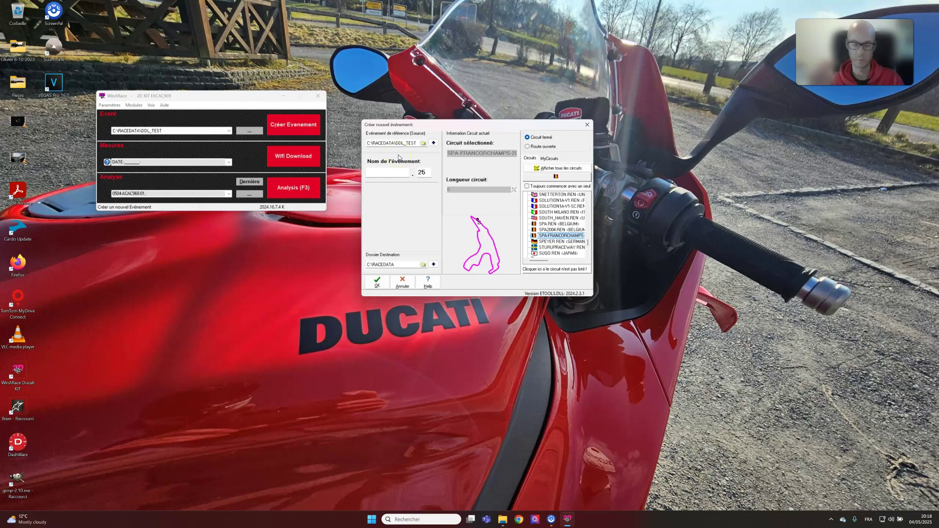
right_click(503, 520)
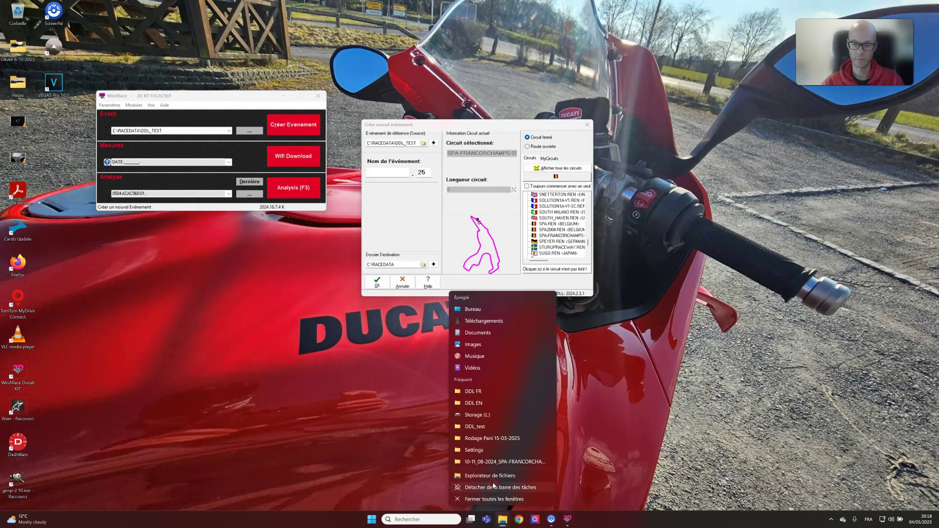
- In a new Explorer window, browse C:\RaceData and the Spa 2007 session folder, then return to RaceData
click(494, 479)
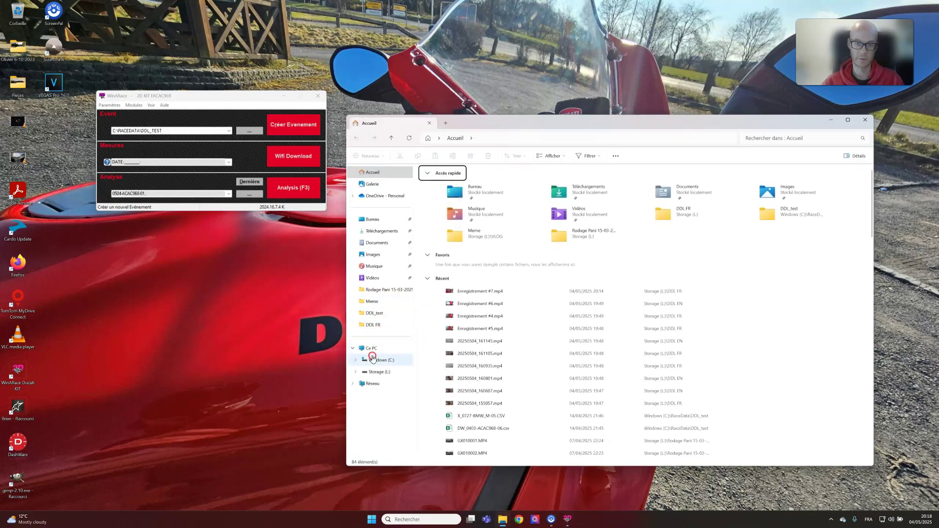
click(381, 359)
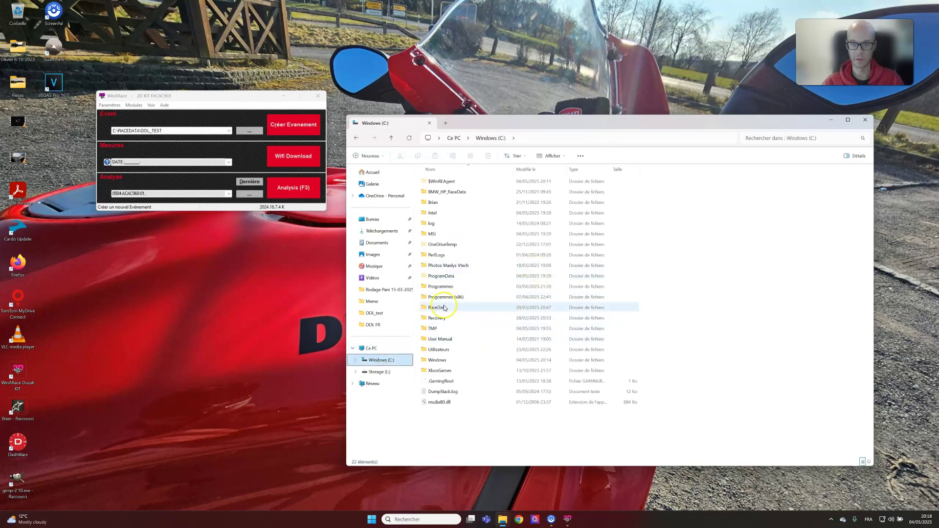
double_click(448, 306)
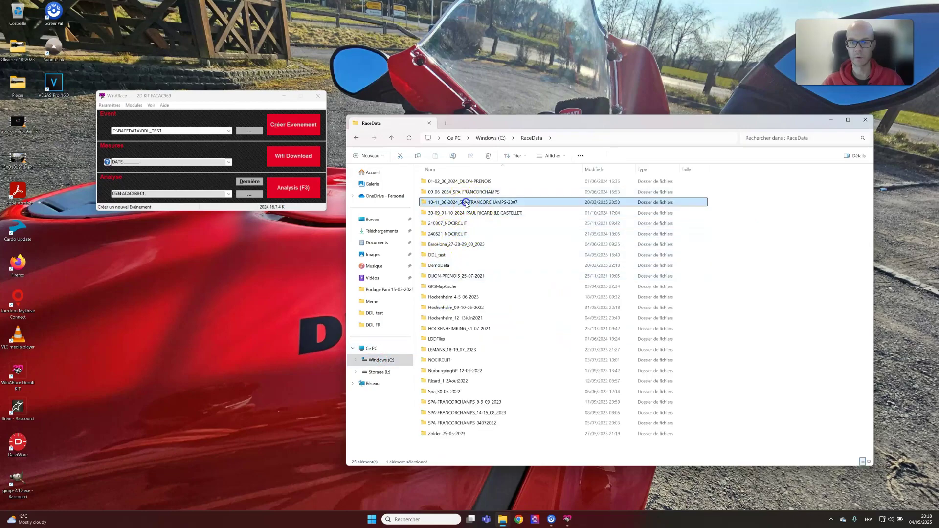
double_click(466, 202)
click(444, 307)
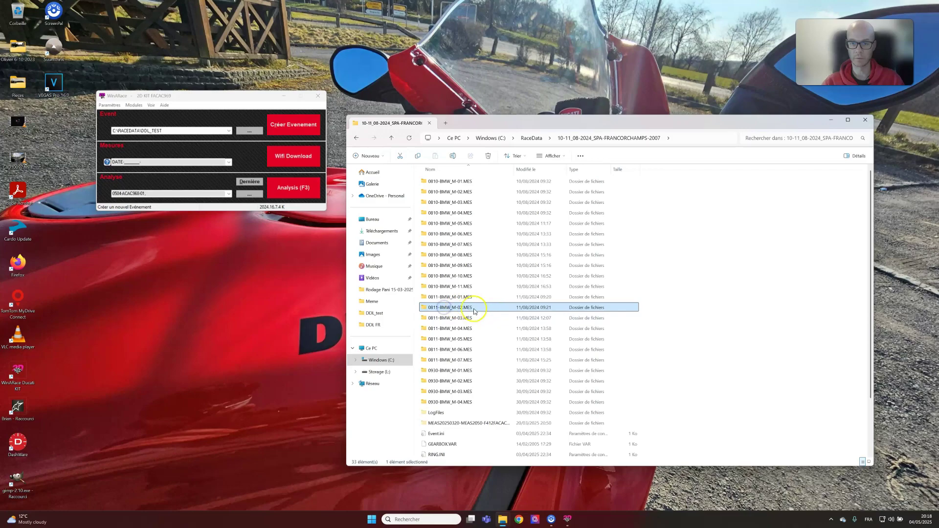
click(533, 138)
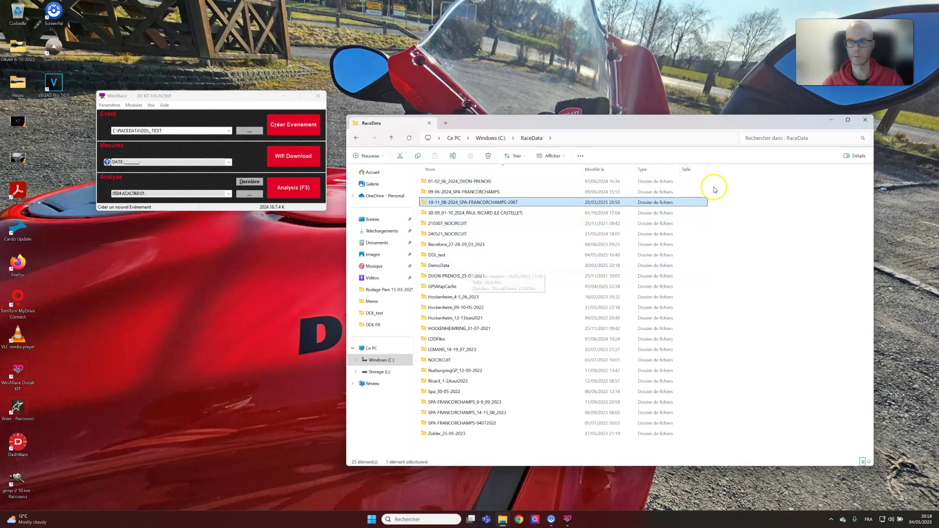
- Close Explorer and the new-event setup, then preview the Spa 2007 .MES files in the event browser
click(865, 120)
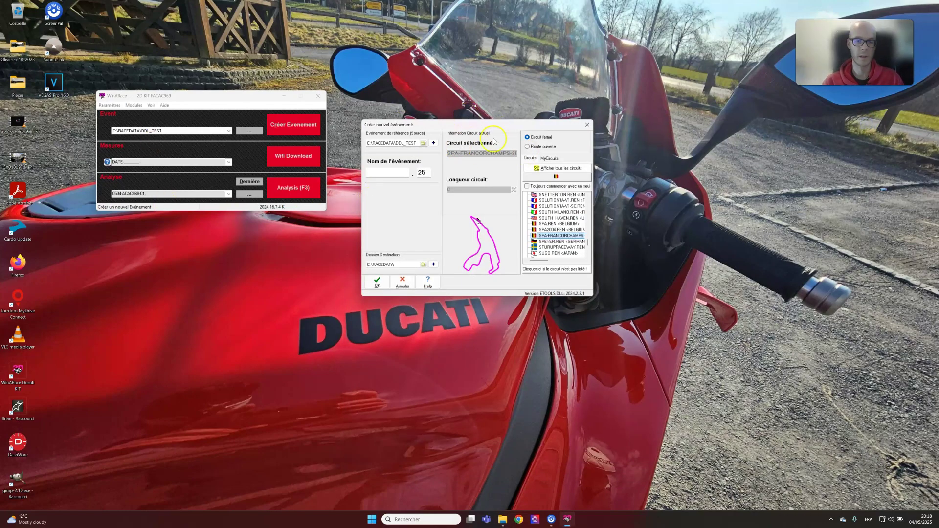
click(587, 124)
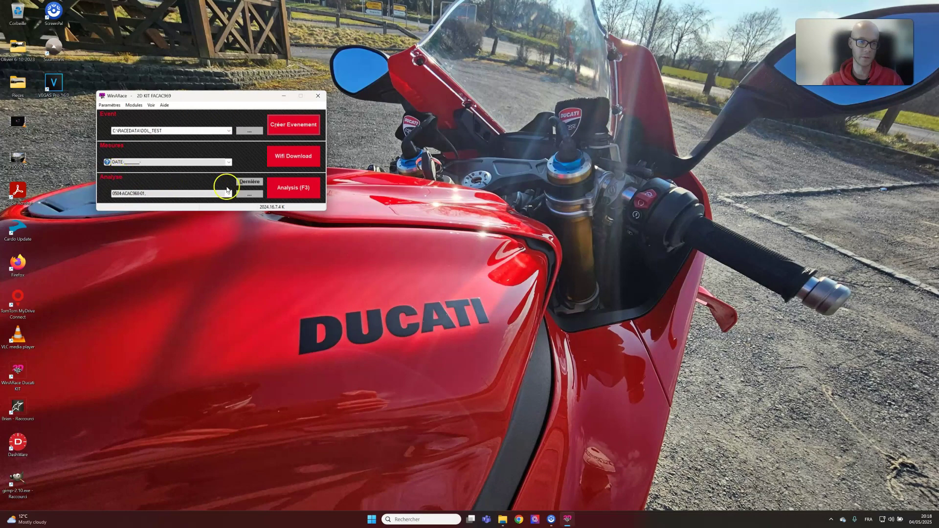
click(253, 132)
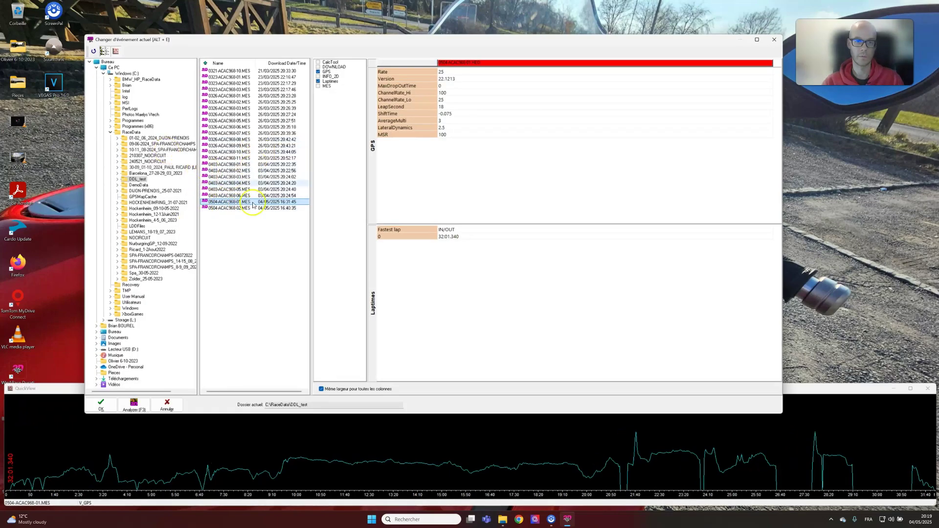
click(167, 150)
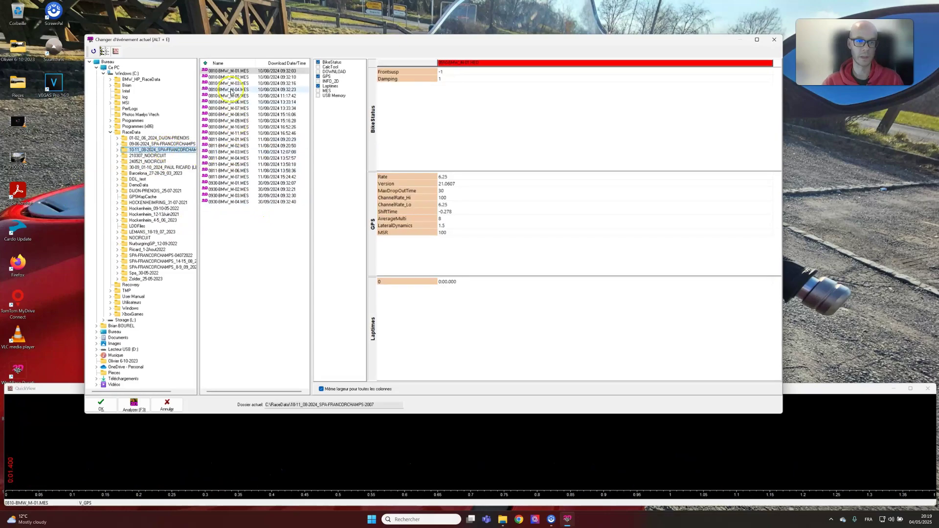
click(237, 196)
click(238, 202)
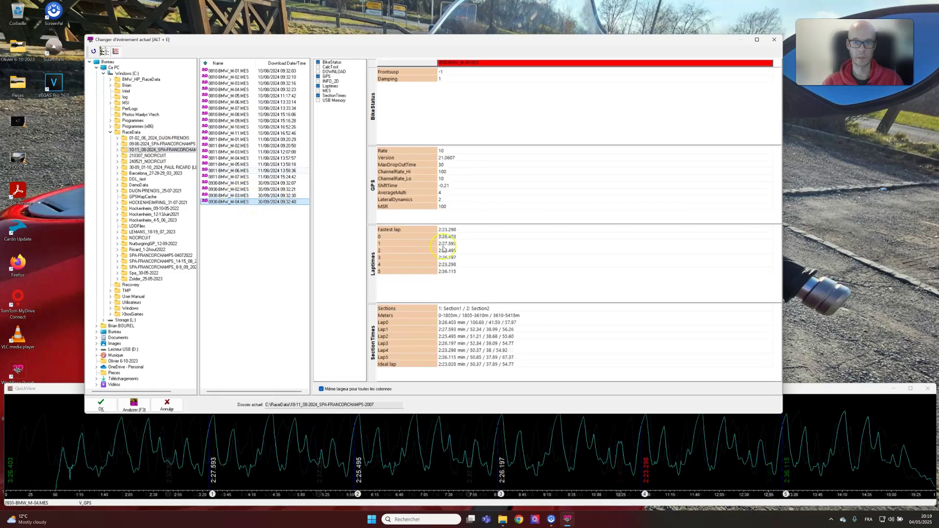
key(Up)
key(Up)
key(Up)
key(Up)
key(Up)
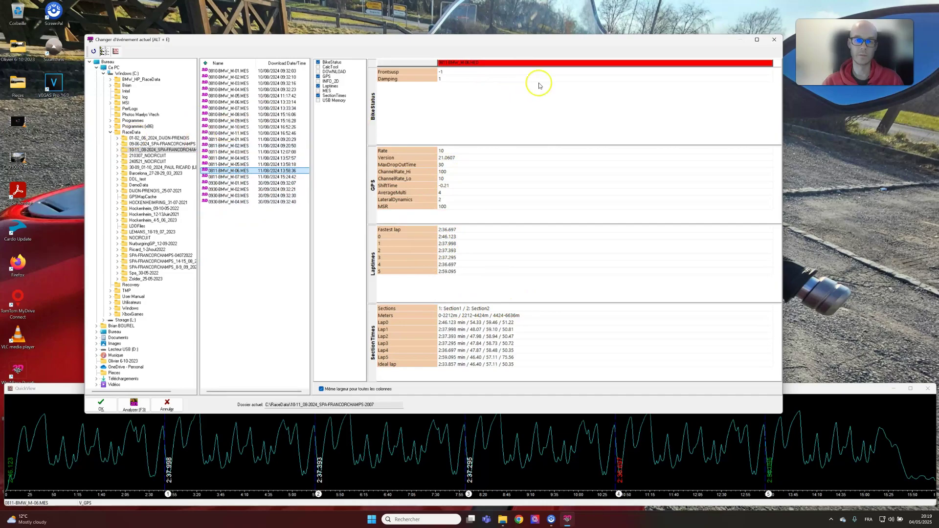
- Open measurement 0504-ACAC968-02 in 2D Analyzer, leaving the current event unchanged
click(774, 41)
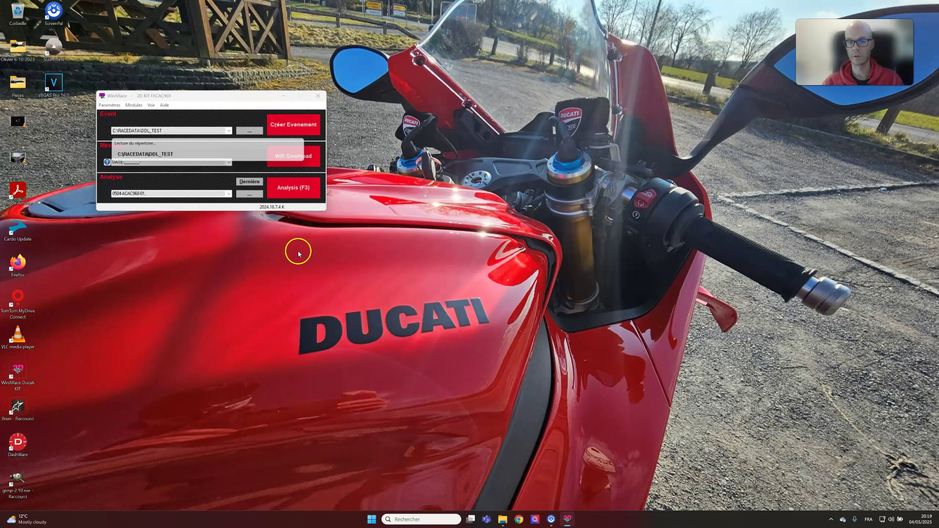
click(250, 194)
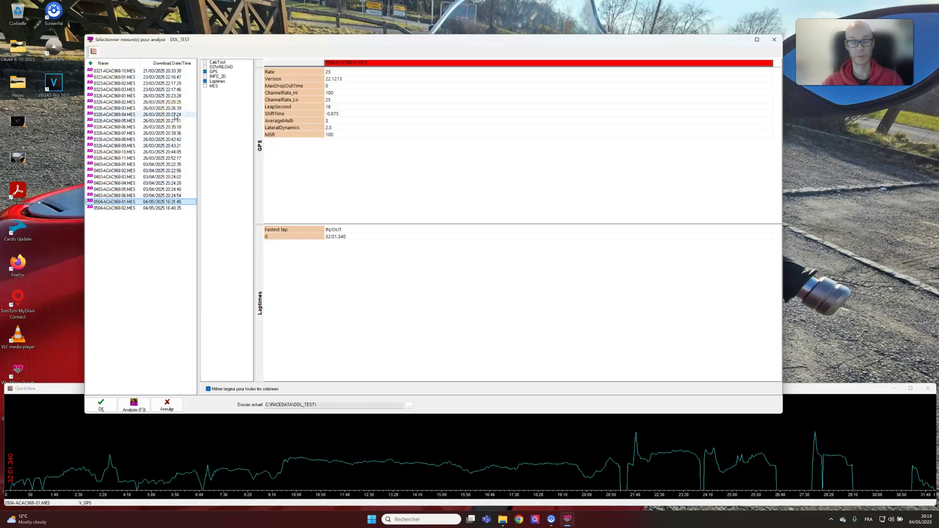
click(124, 209)
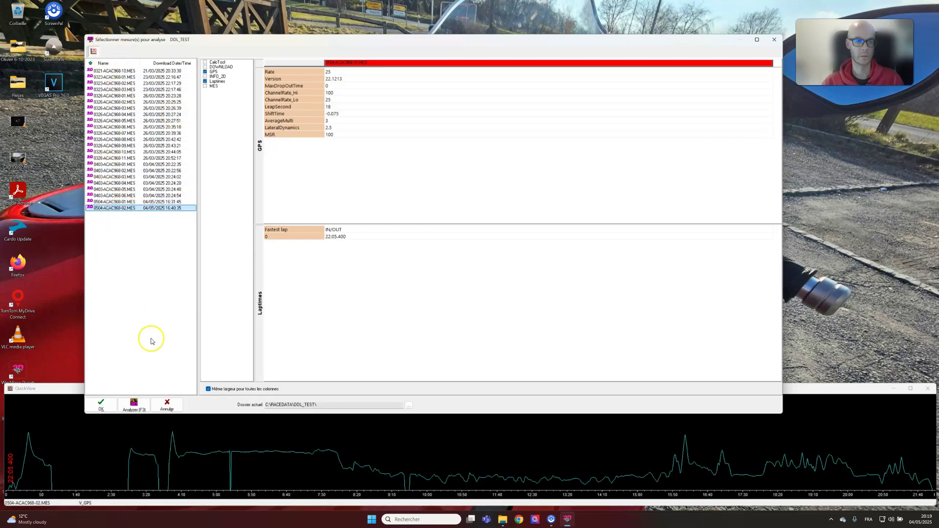
click(134, 410)
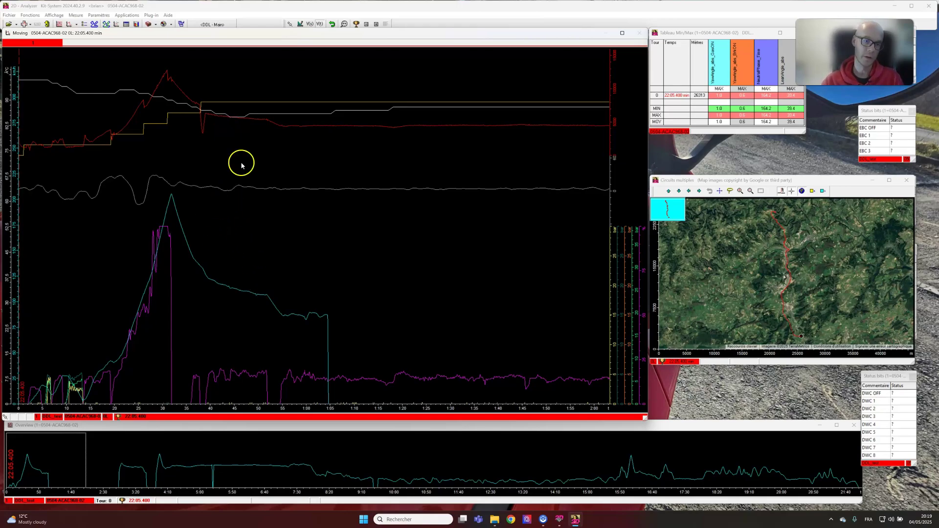
- Place a measurement cursor on the graph and expand measured values to all channels
click(218, 155)
drag(218, 155, 606, 104)
drag(693, 73, 547, 64)
click(563, 77)
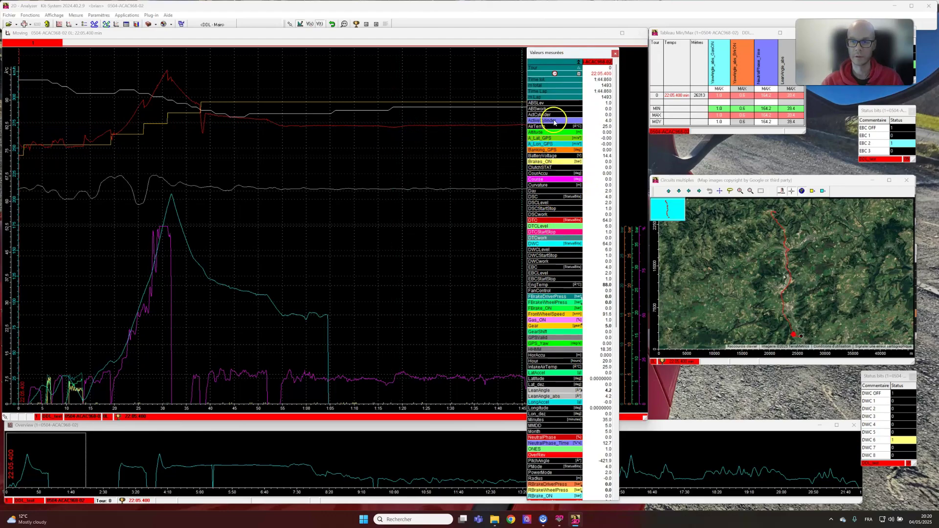
- Try the ActiveCylinder trace, remove it, and collapse the readout to the selected channels
double_click(555, 121)
double_click(554, 121)
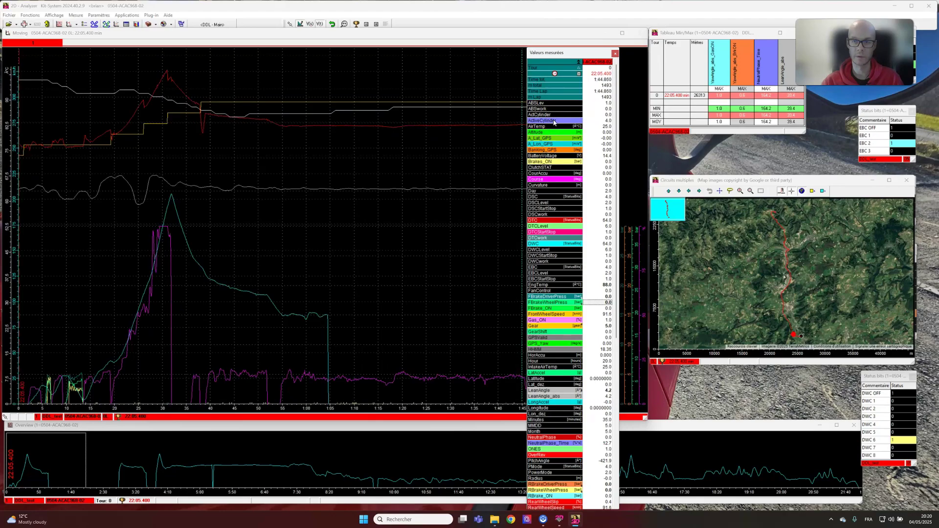
double_click(555, 121)
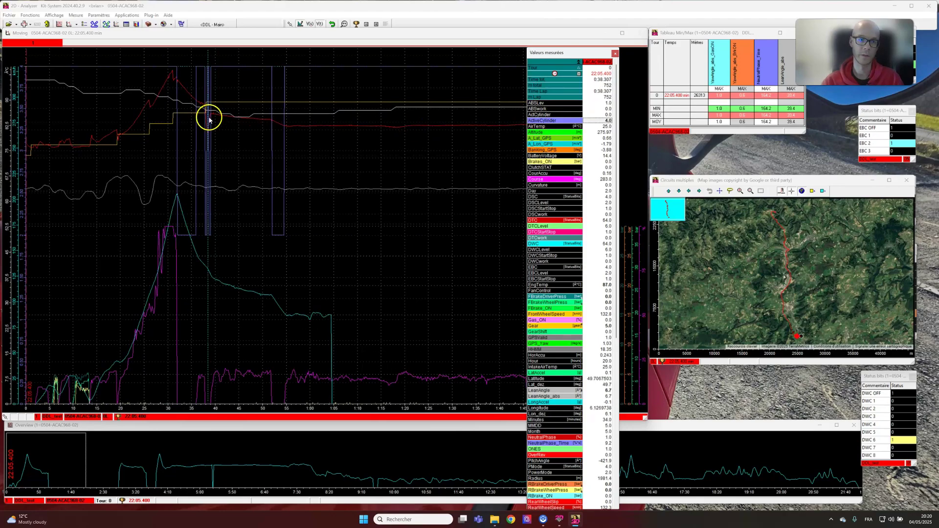
mouse_move(271, 87)
mouse_down()
mouse_move(515, 133)
mouse_move(551, 119)
mouse_up()
double_click(552, 120)
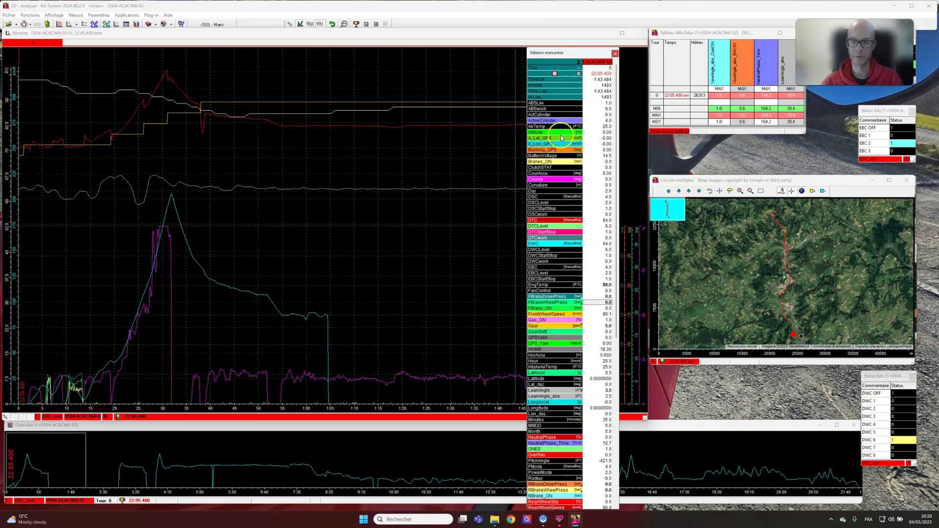
click(575, 61)
drag(578, 57, 588, 59)
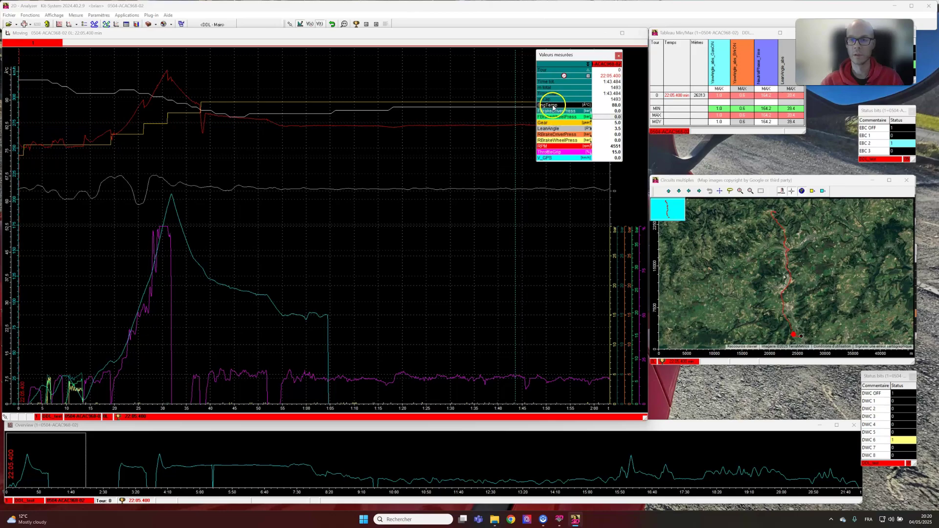
- Show the EngTemp level line and move the readout to 1:44.936 (EngTemp 88.0, RPM 4692)
click(556, 105)
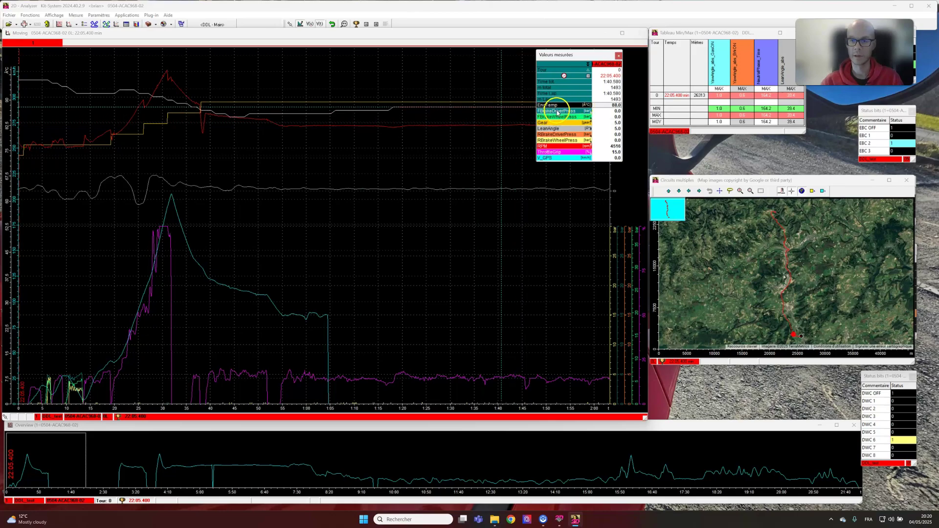
click(167, 124)
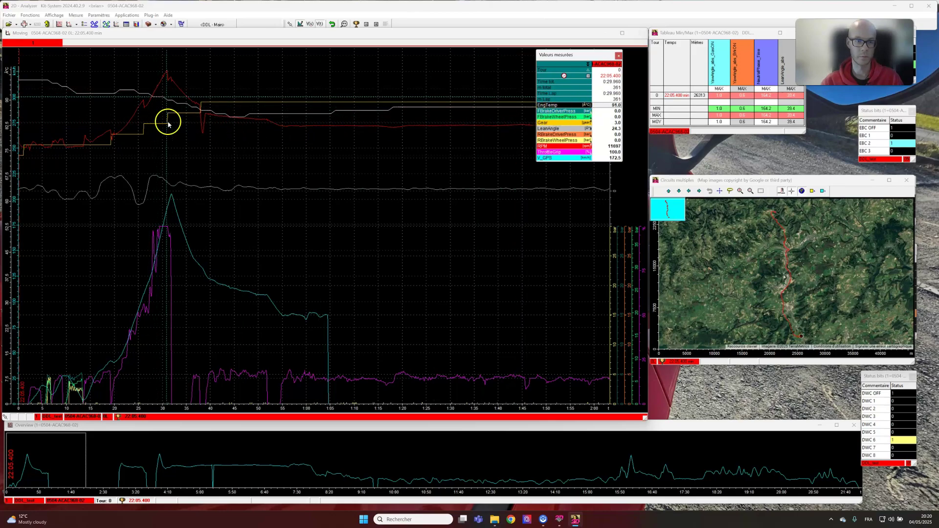
drag(168, 124, 569, 112)
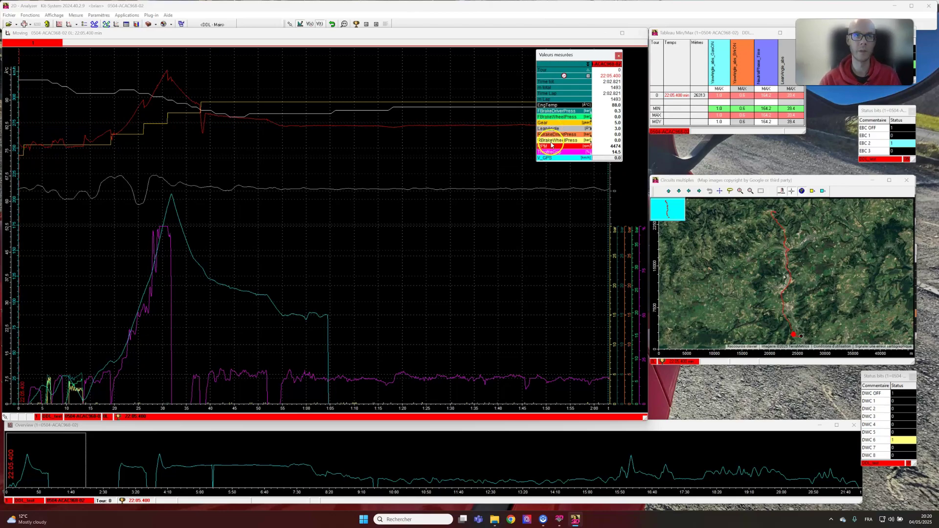
mouse_move(552, 145)
mouse_down()
mouse_move(539, 136)
mouse_move(503, 143)
mouse_move(569, 138)
mouse_up()
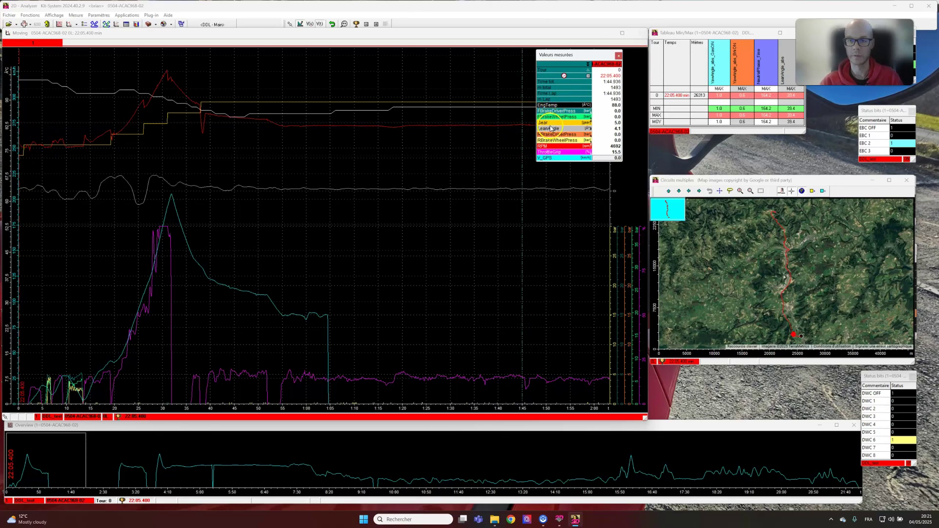
click(552, 107)
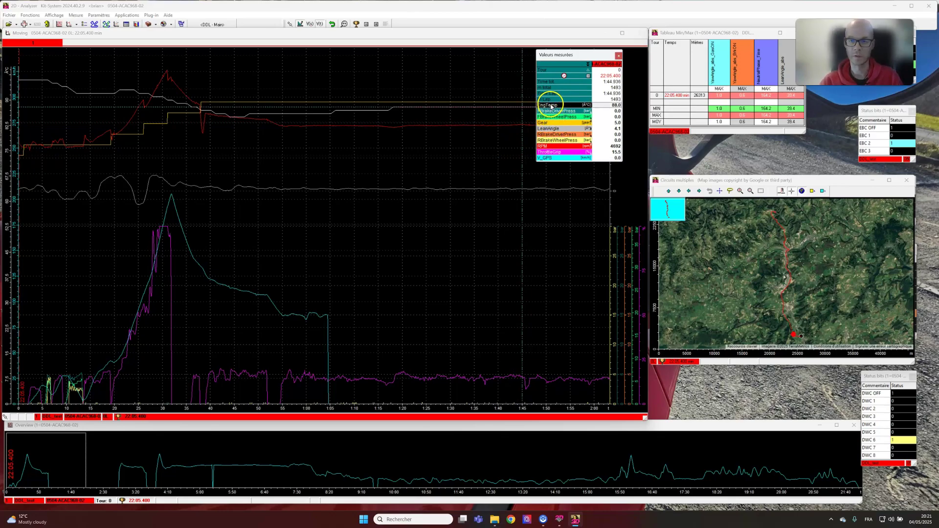
click(559, 113)
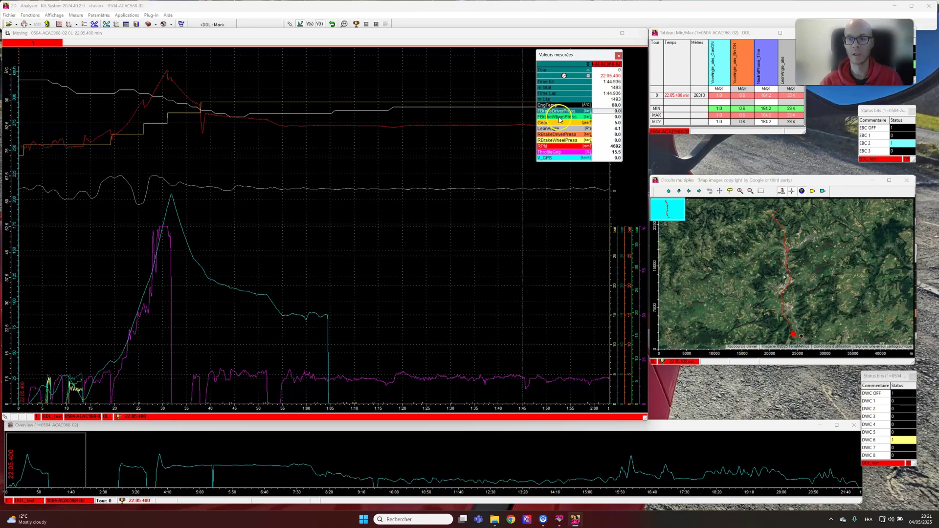
click(560, 117)
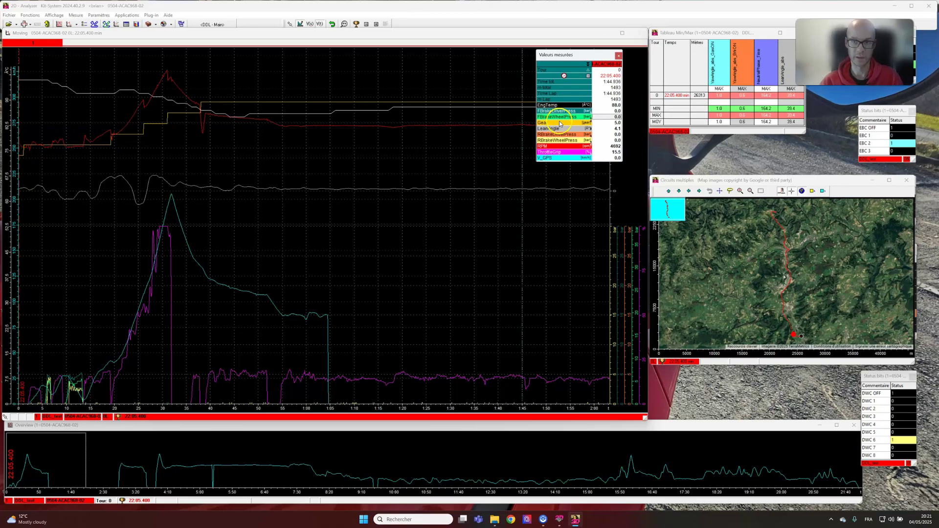
click(562, 134)
click(563, 142)
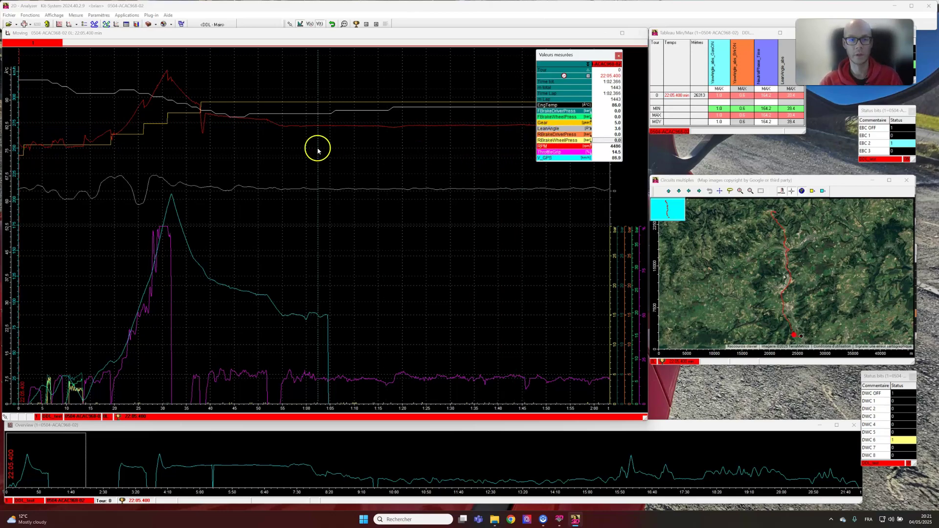
click(551, 123)
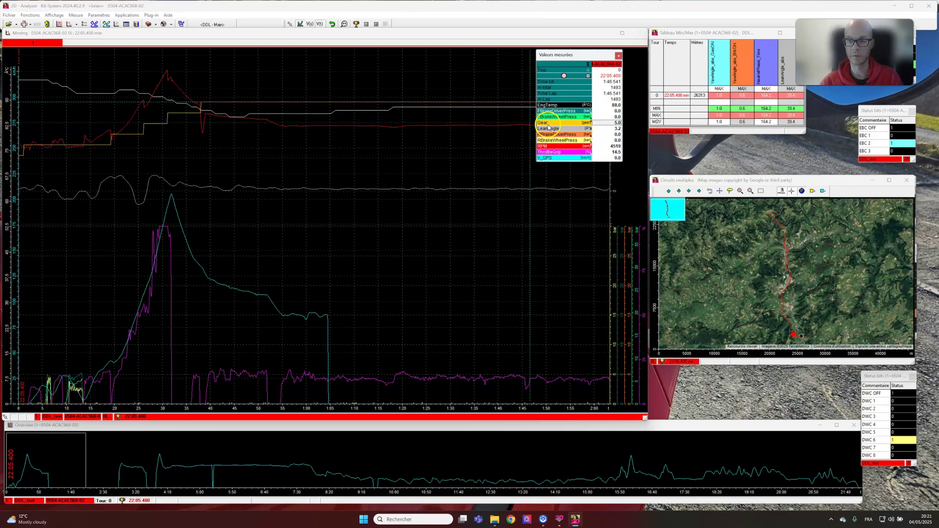
click(549, 129)
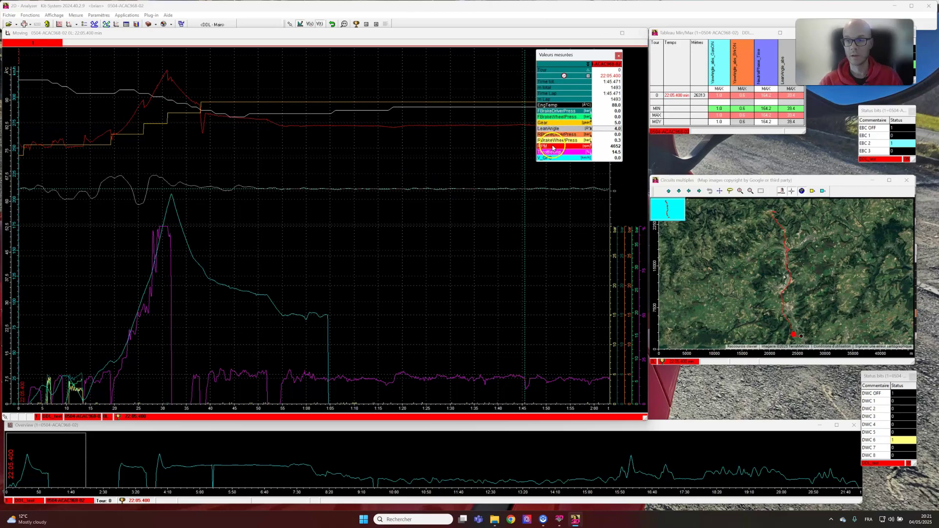
click(553, 147)
click(554, 152)
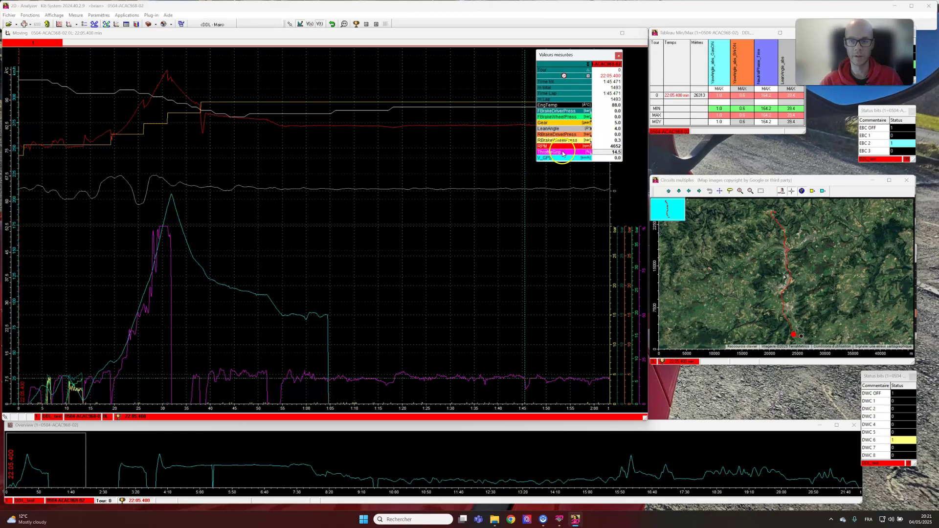
click(158, 225)
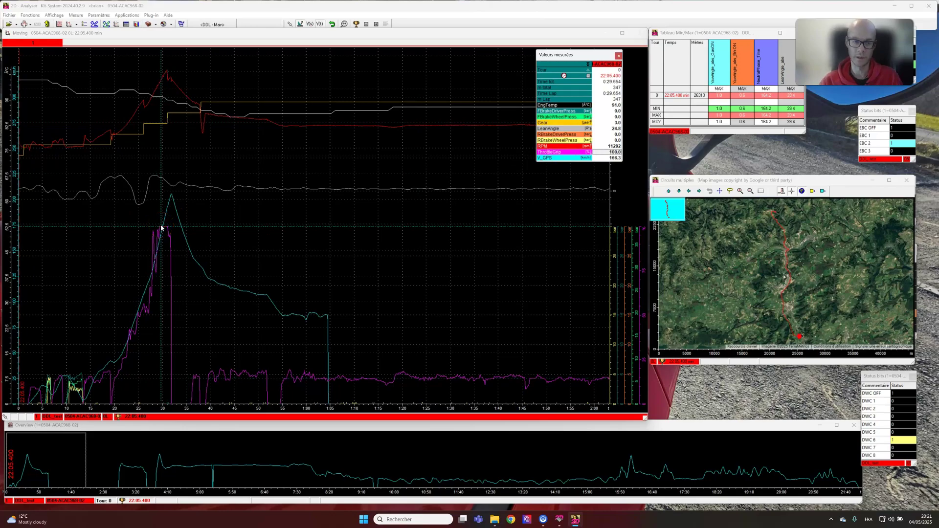
click(555, 159)
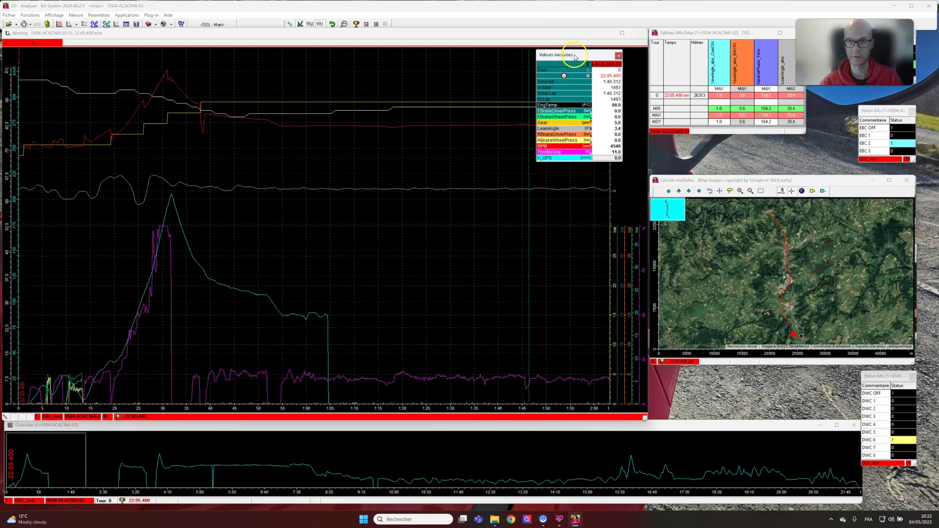
- Move the measured-values panel aside and narrow the Overview window to about 15:48.5–16:00
drag(575, 57, 696, 148)
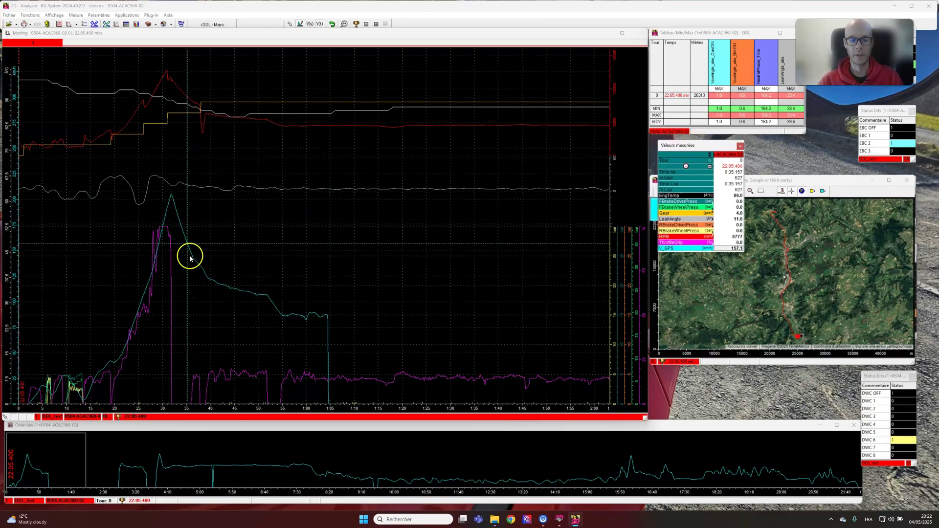
drag(46, 466, 187, 457)
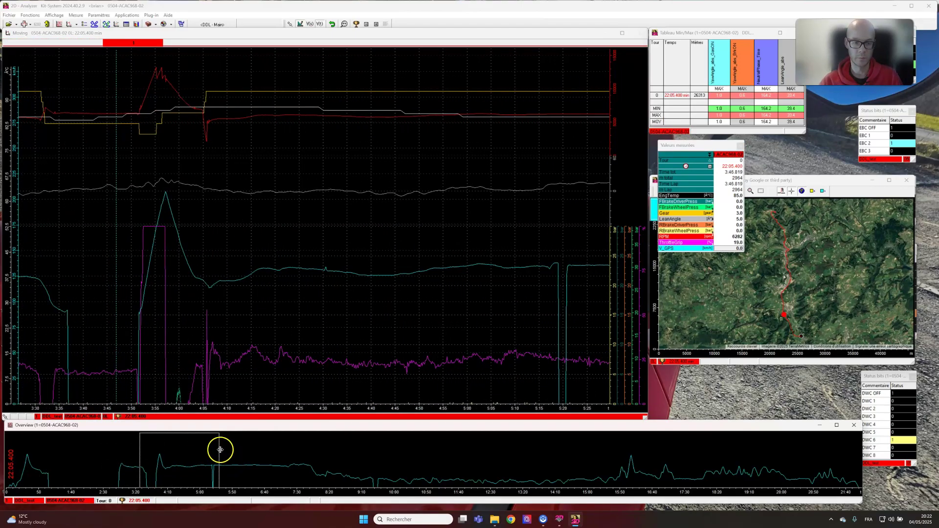
mouse_move(220, 449)
mouse_down()
mouse_move(365, 457)
mouse_move(204, 457)
mouse_up()
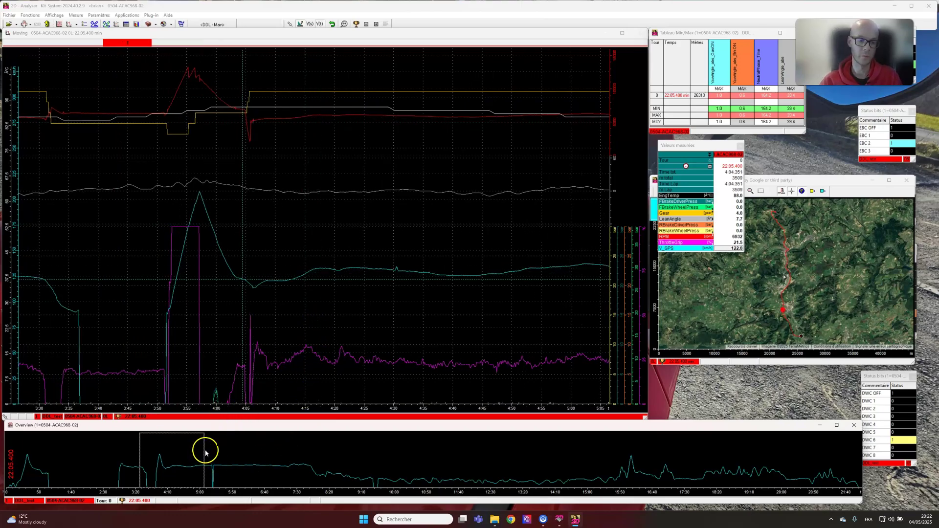
drag(206, 449, 352, 452)
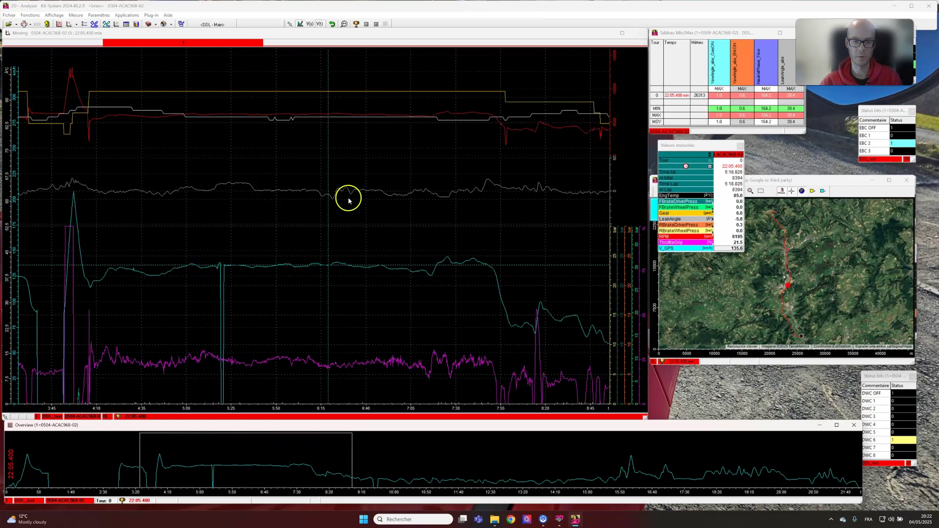
drag(247, 458, 273, 453)
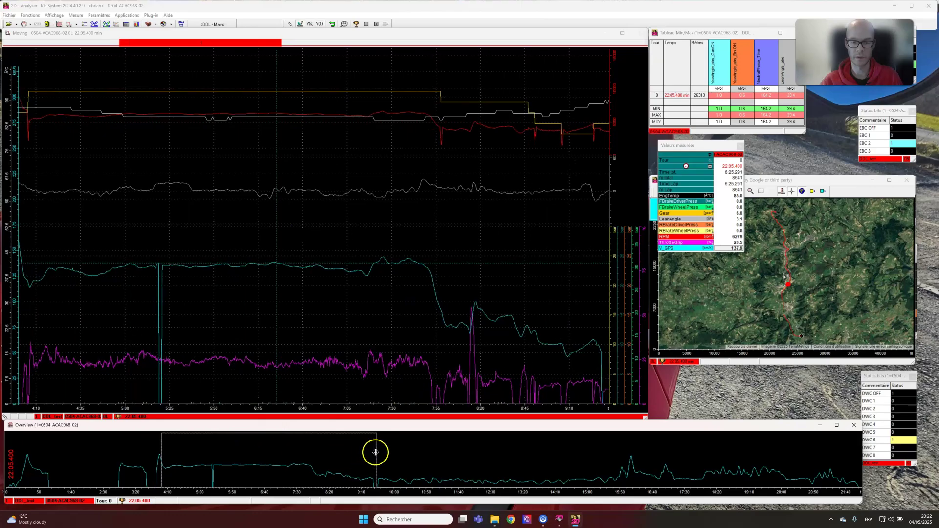
drag(375, 451, 283, 457)
drag(161, 446, 215, 450)
drag(630, 447, 614, 465)
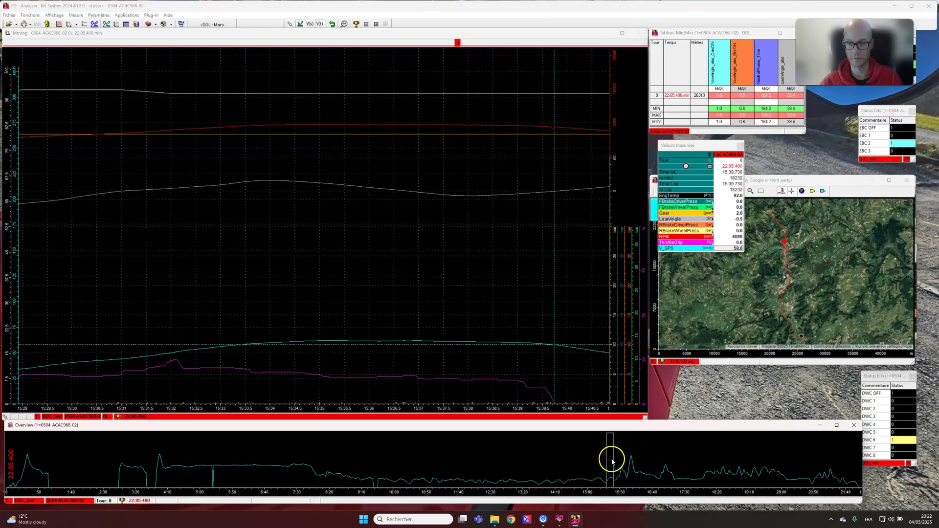
drag(612, 461, 624, 456)
- Frame the 15:51–15:56.5 braking zone and set the readout on the brake-pressure spike near 15:54.5
click(341, 398)
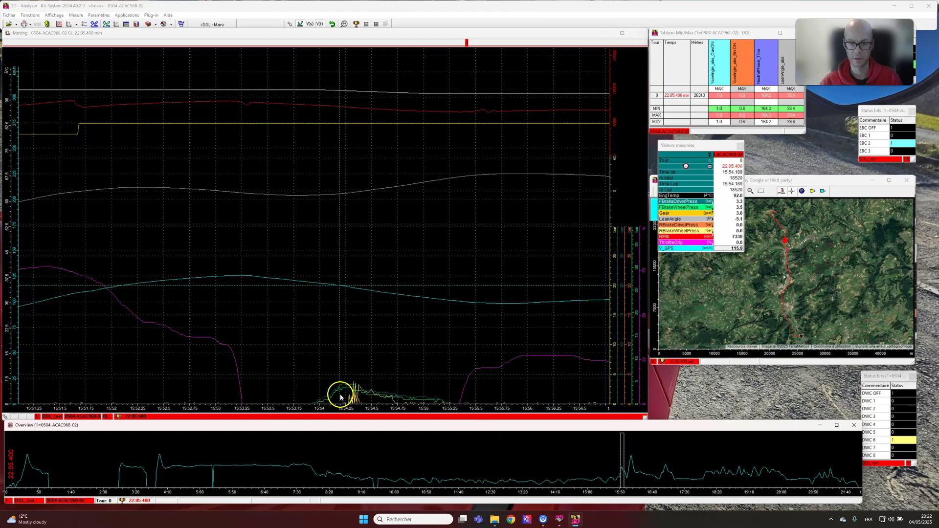
click(336, 392)
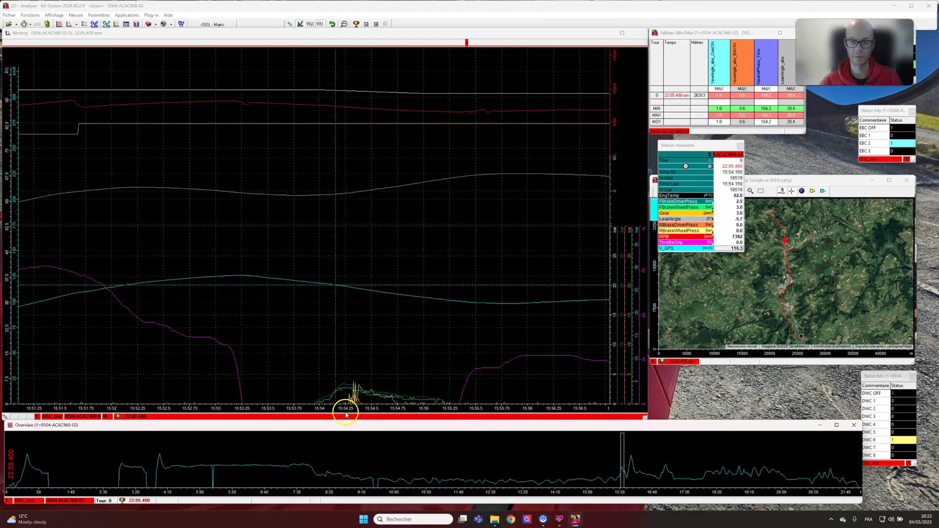
drag(345, 415, 352, 394)
click(573, 284)
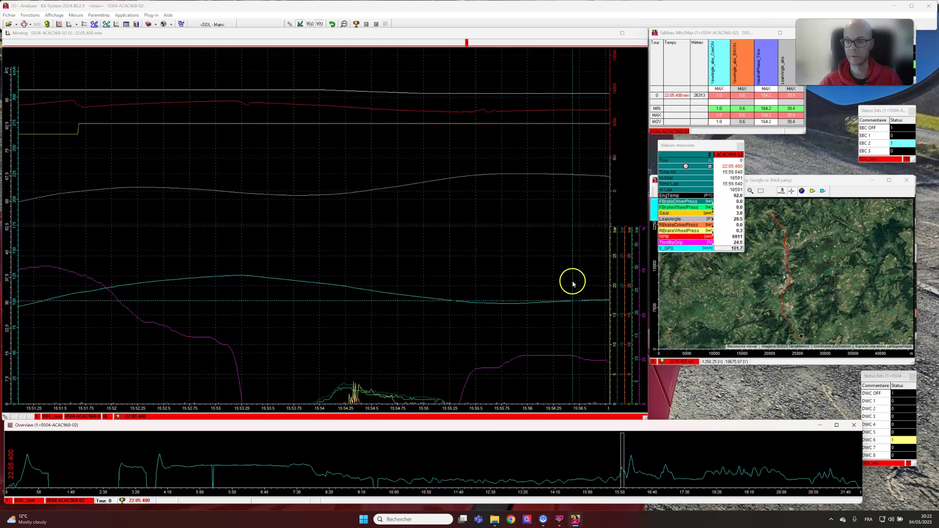
click(683, 205)
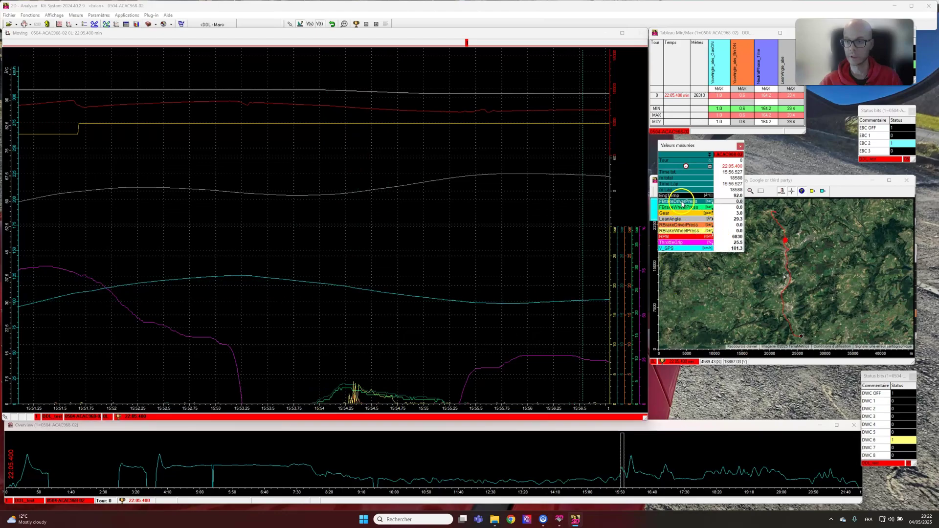
drag(328, 406, 352, 404)
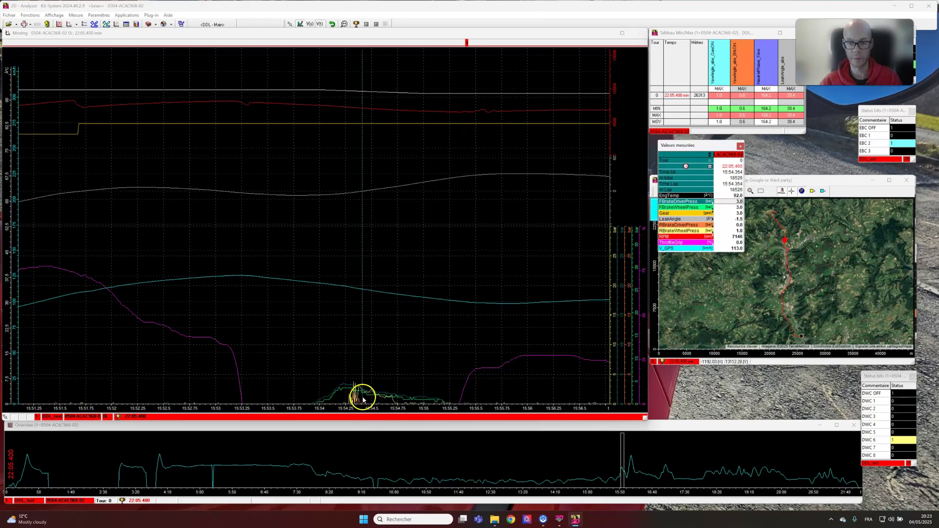
drag(363, 399, 381, 403)
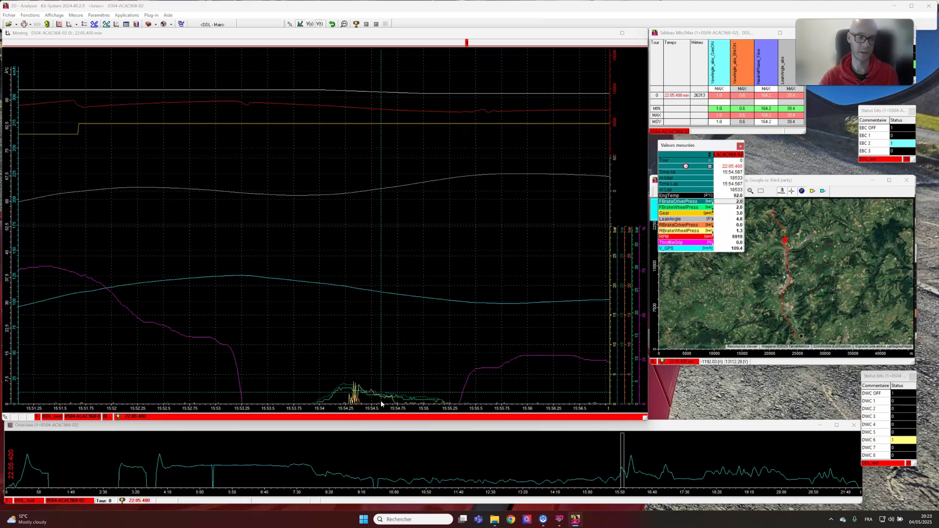
drag(383, 402, 377, 251)
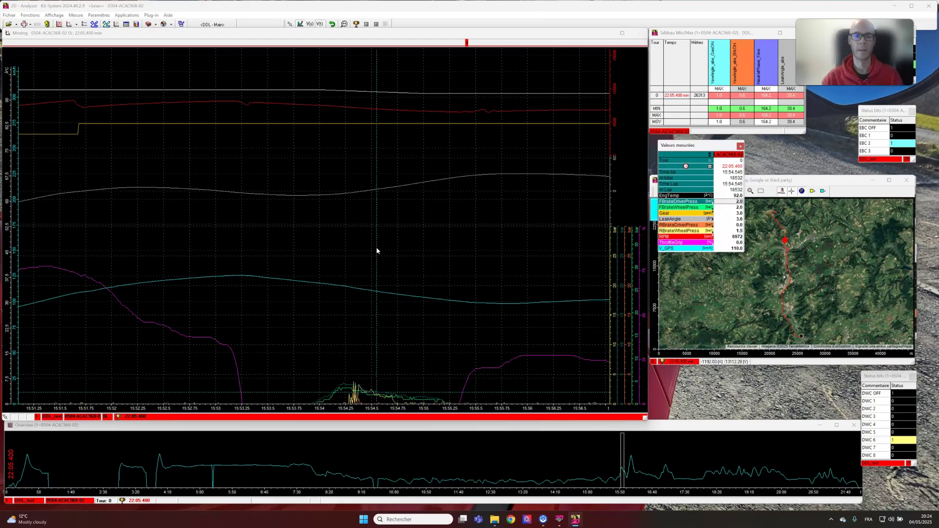
drag(377, 250, 606, 201)
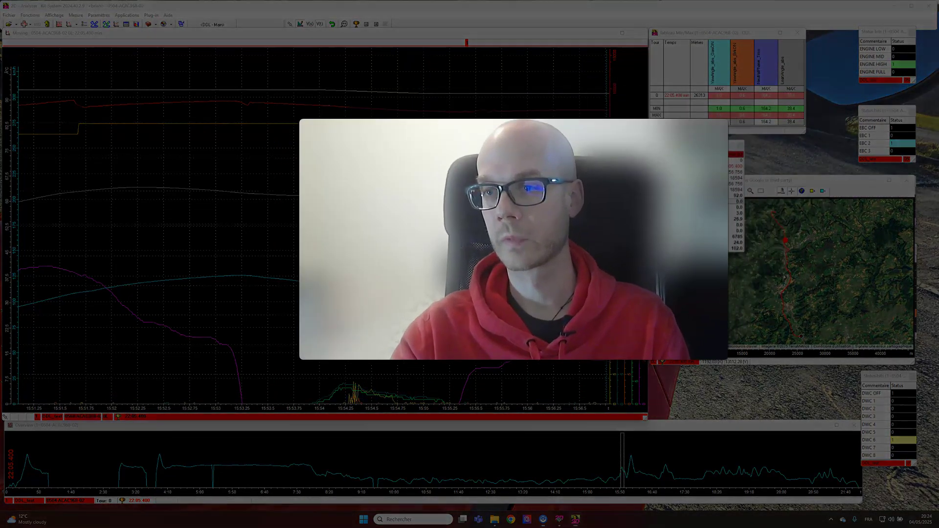